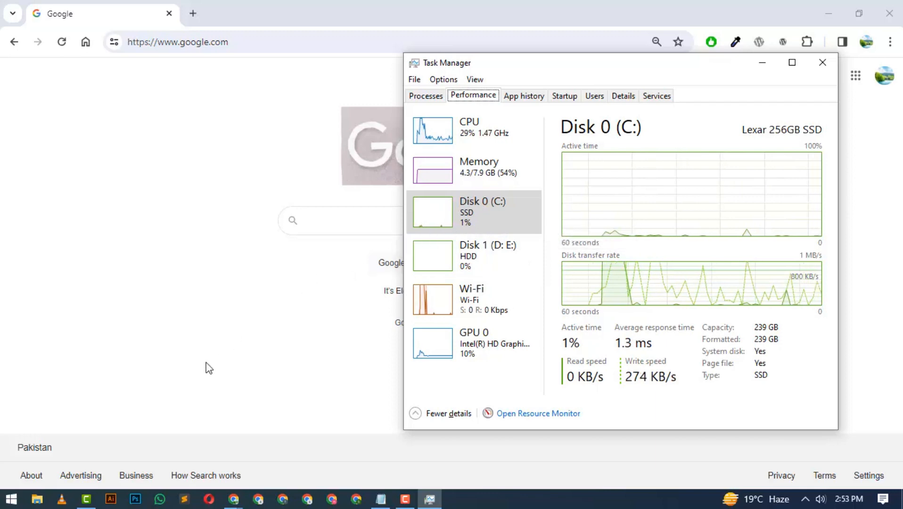
Step: Launch Illustrator and check how it affects Disk 0 (C:) activity in Task Manager
click(113, 500)
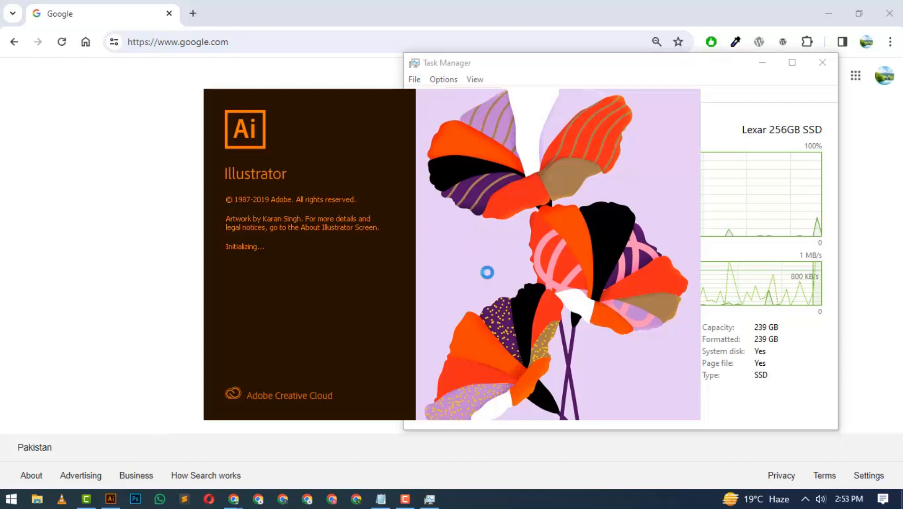
click(619, 71)
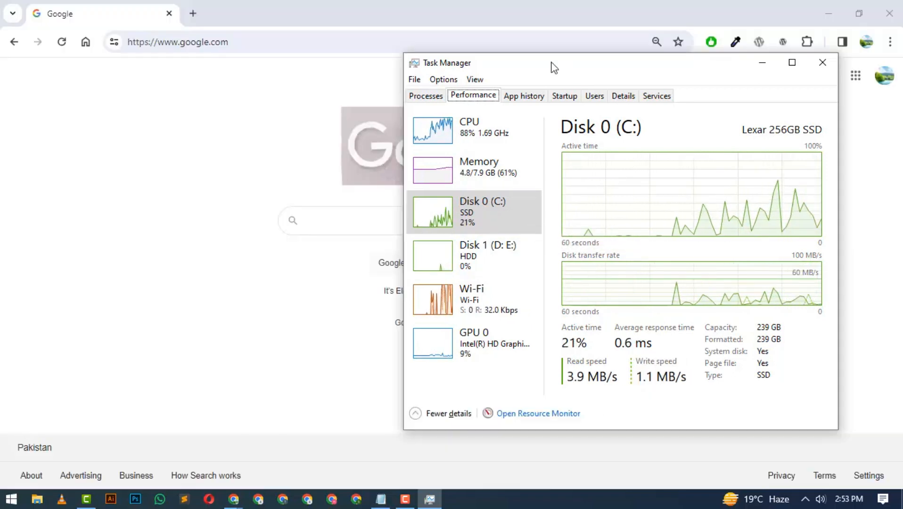
Step: Search the system for "windows update" and open the Windows Update settings to review the update status
click(11, 498)
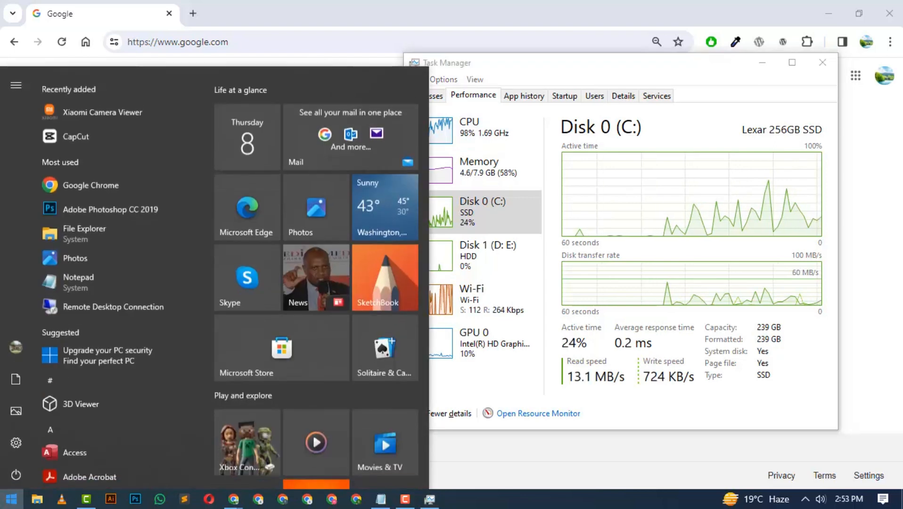
text(windows updat)
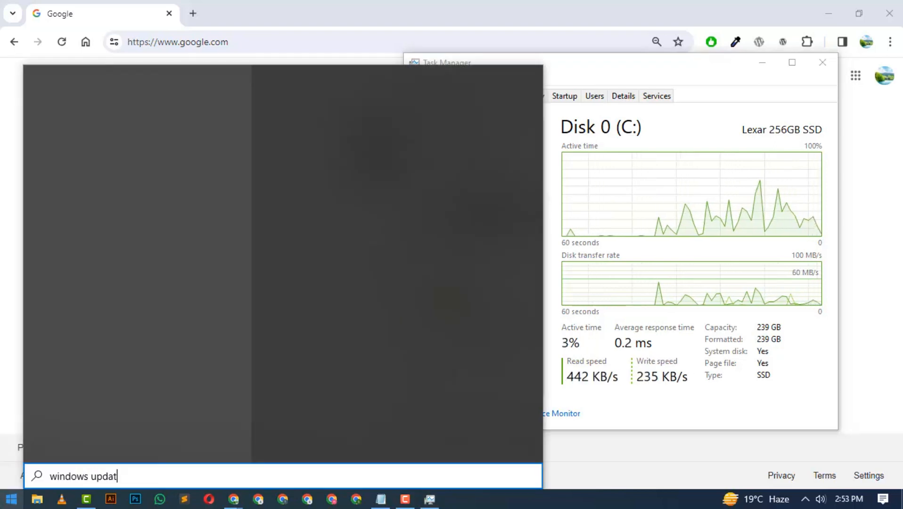
text(e)
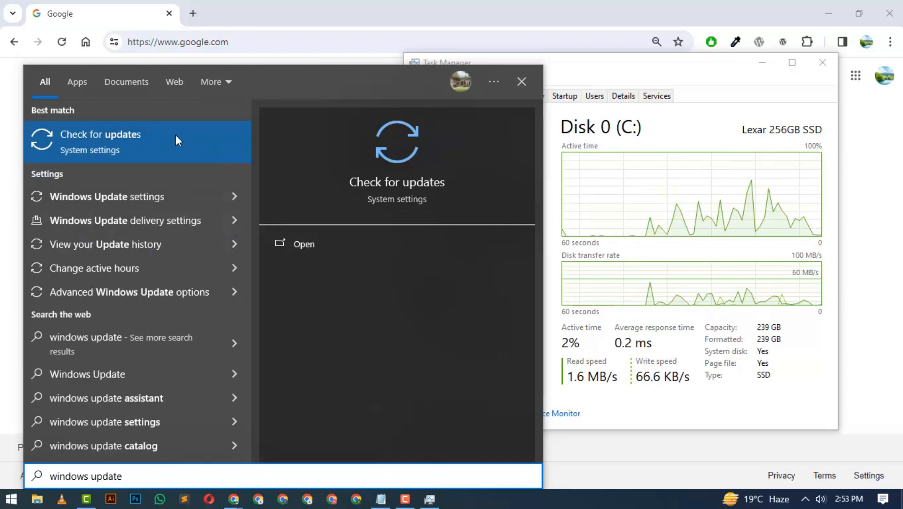
click(89, 136)
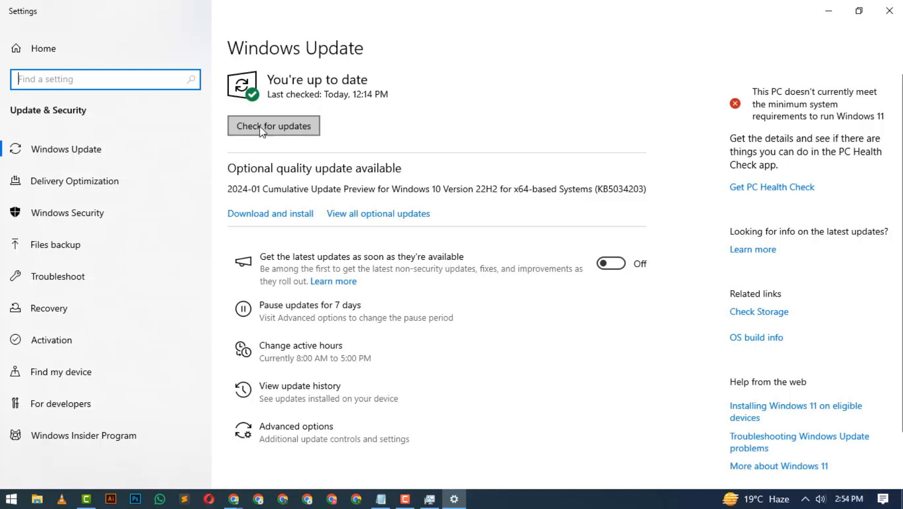
click(396, 93)
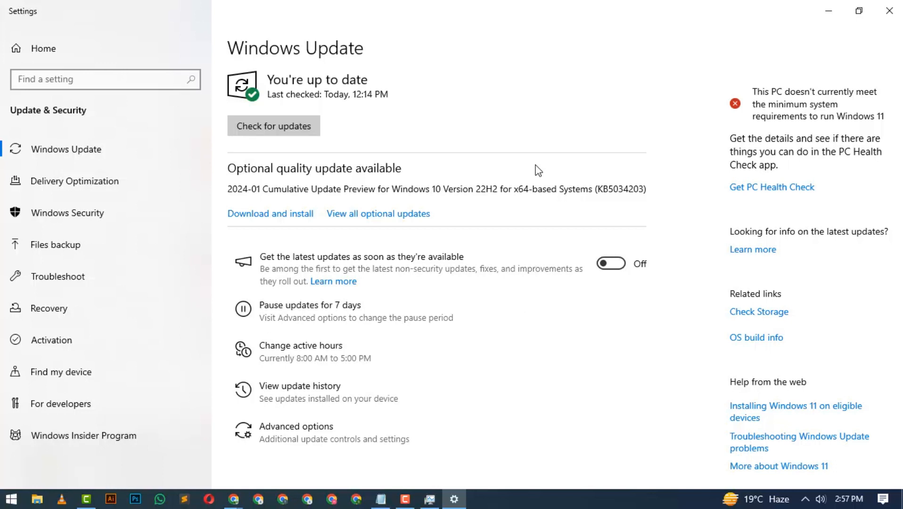
Step: Open the Services console by running services.msc
key(super+r)
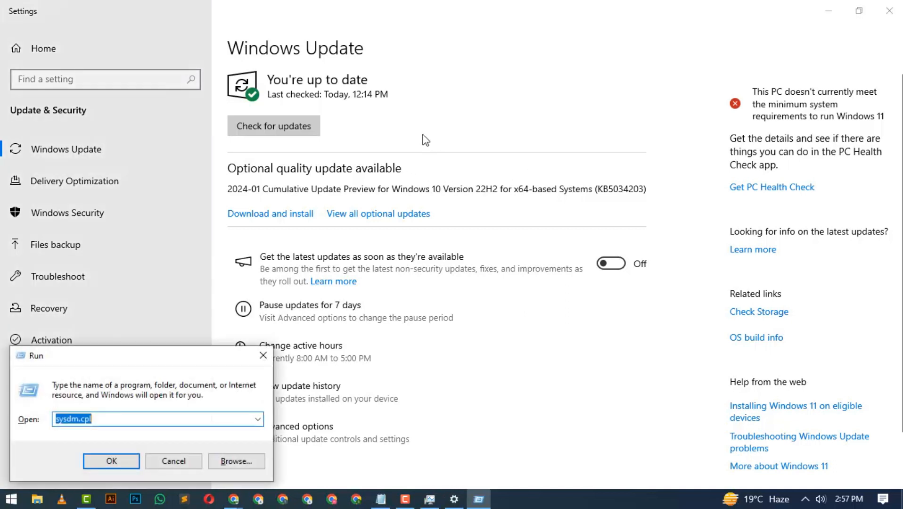
text(services.msc)
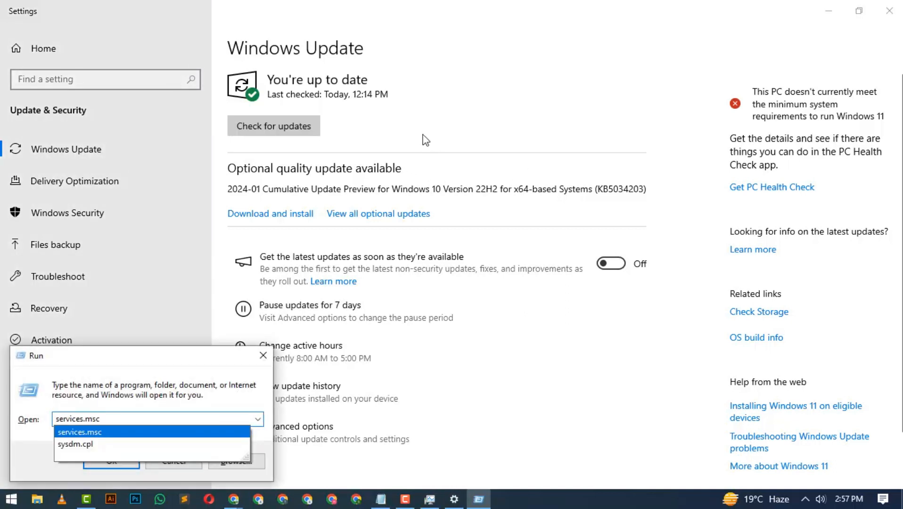
key(Return)
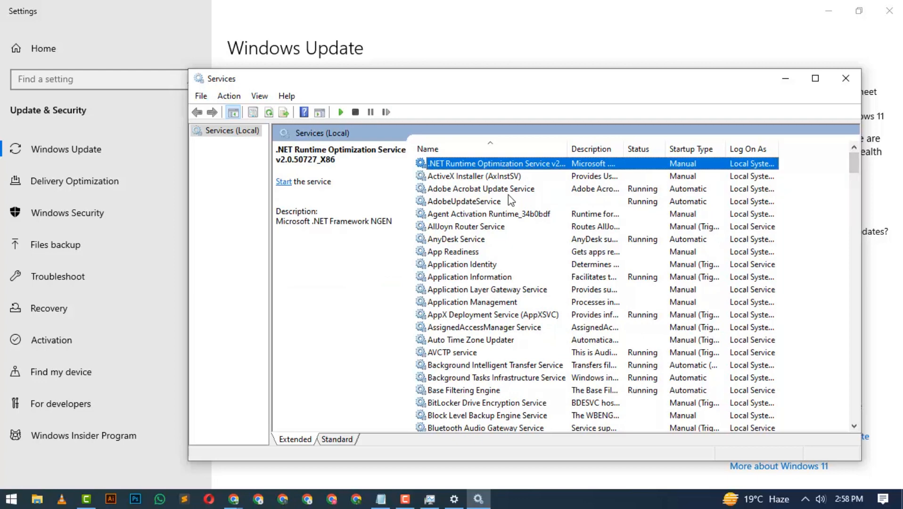
Step: Set the SysMain service's startup type to Disabled and apply the change
key(s)
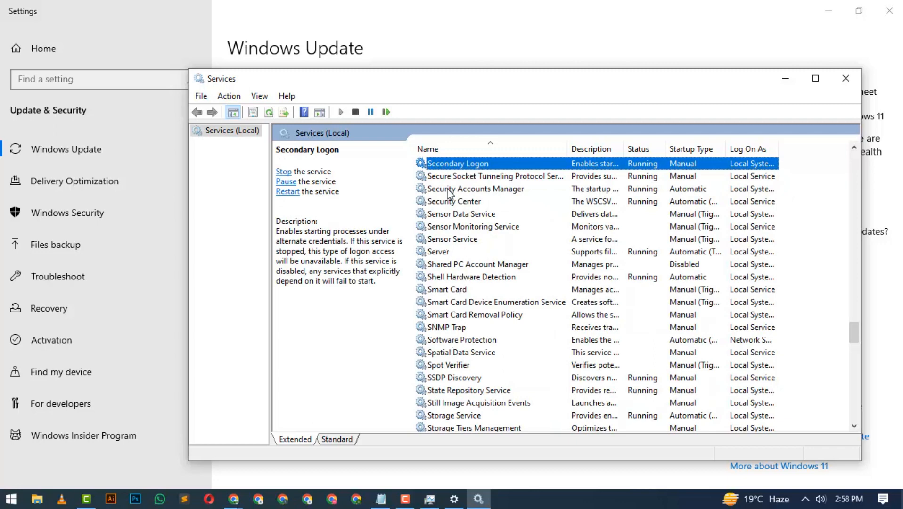
scroll(451, 231, down, 2)
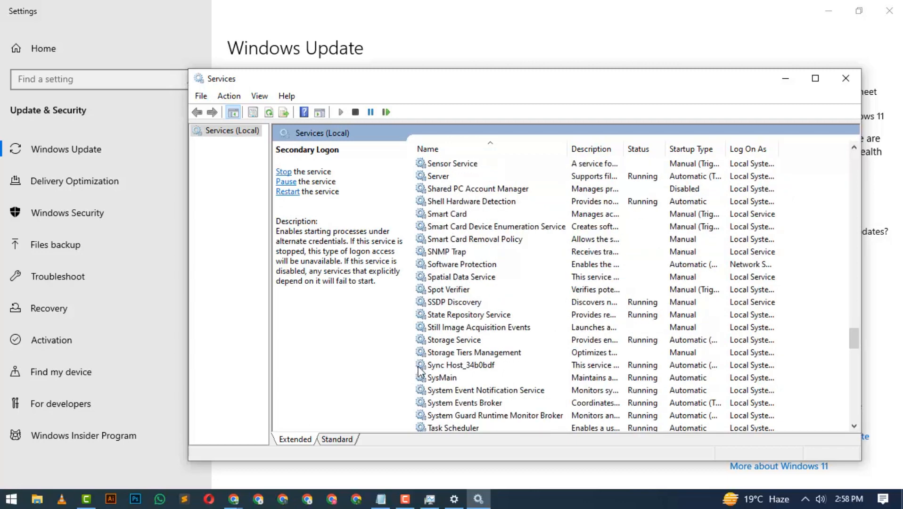
click(445, 379)
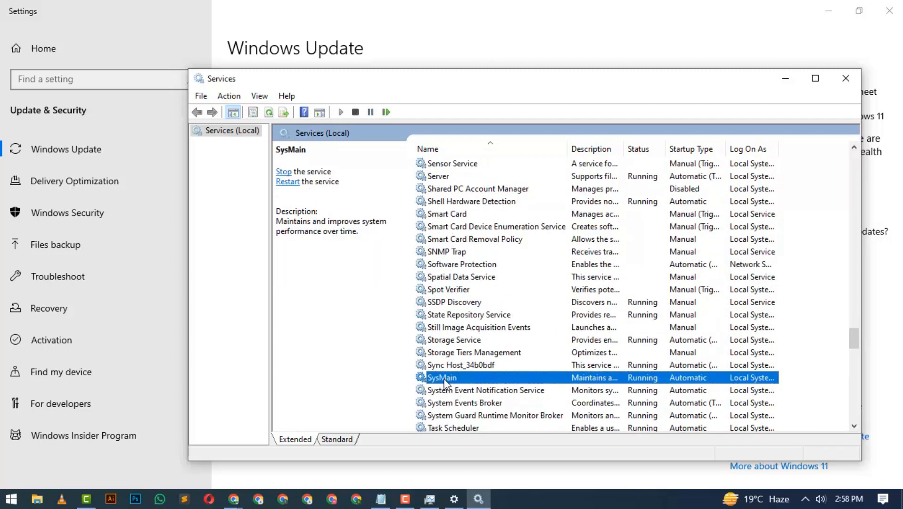
right_click(445, 381)
click(493, 353)
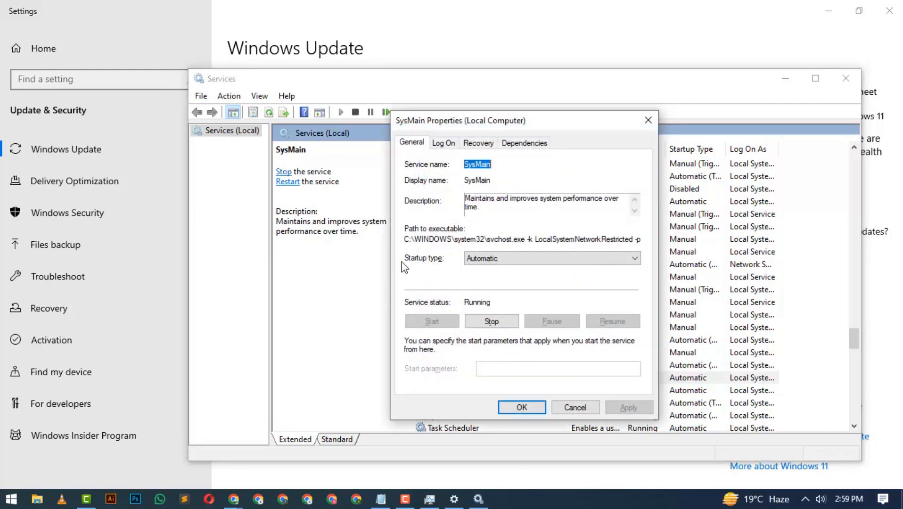
click(514, 261)
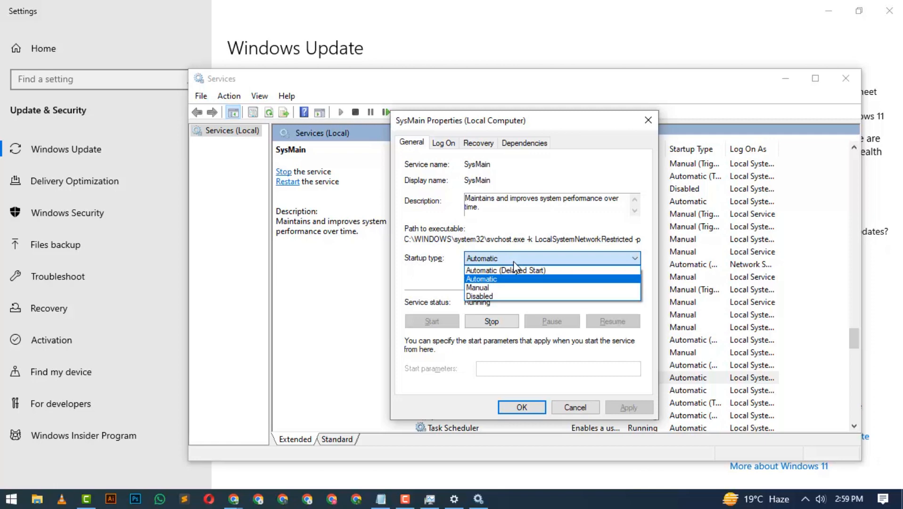
click(499, 297)
click(529, 403)
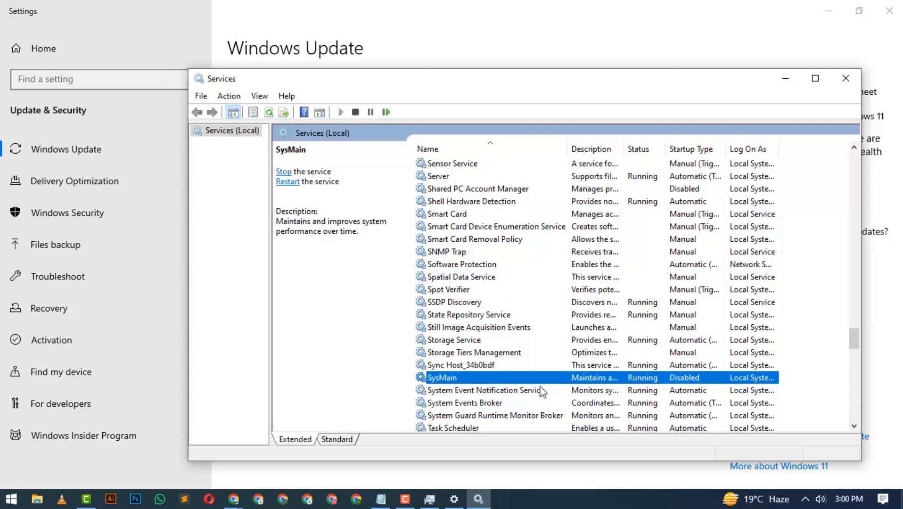
Step: Open Windows Security and go to its Virus & threat protection page
key(super)
text(wind)
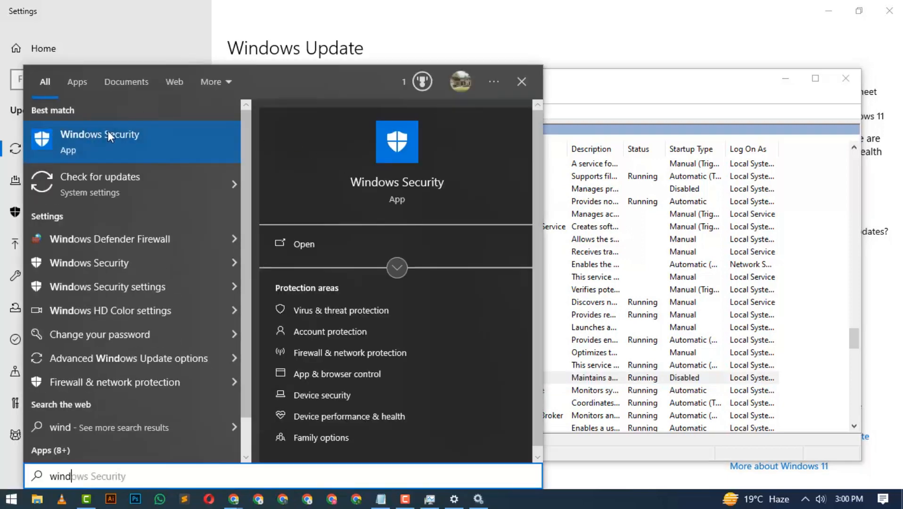
click(103, 136)
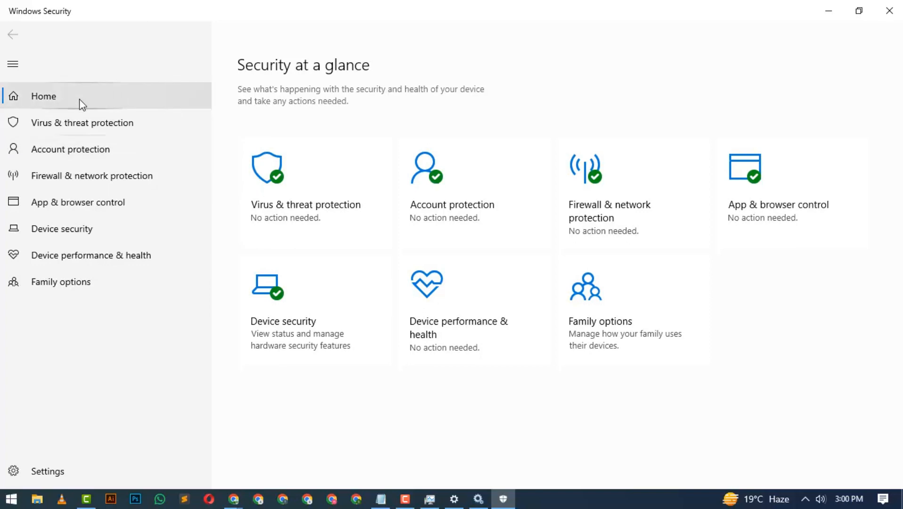
click(83, 127)
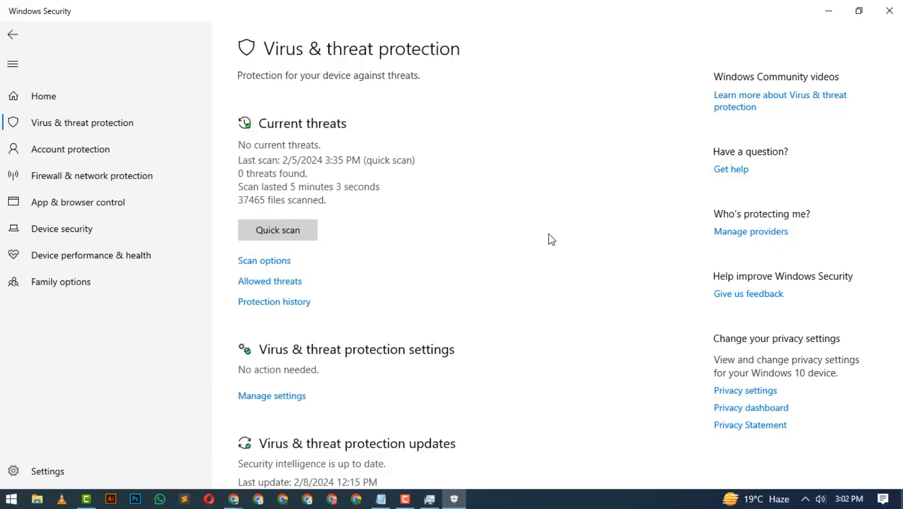
Step: Open Task Manager and show the list of startup programs to review their status and impact
key(super)
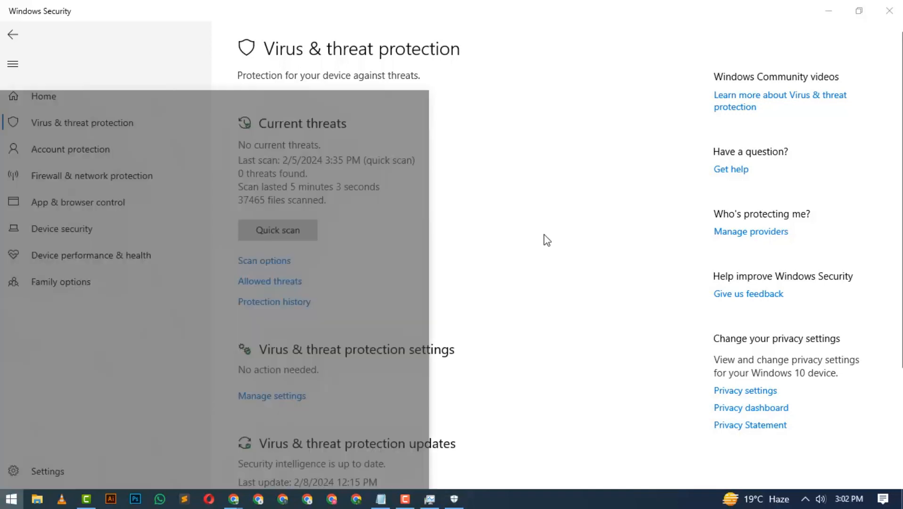
text(task)
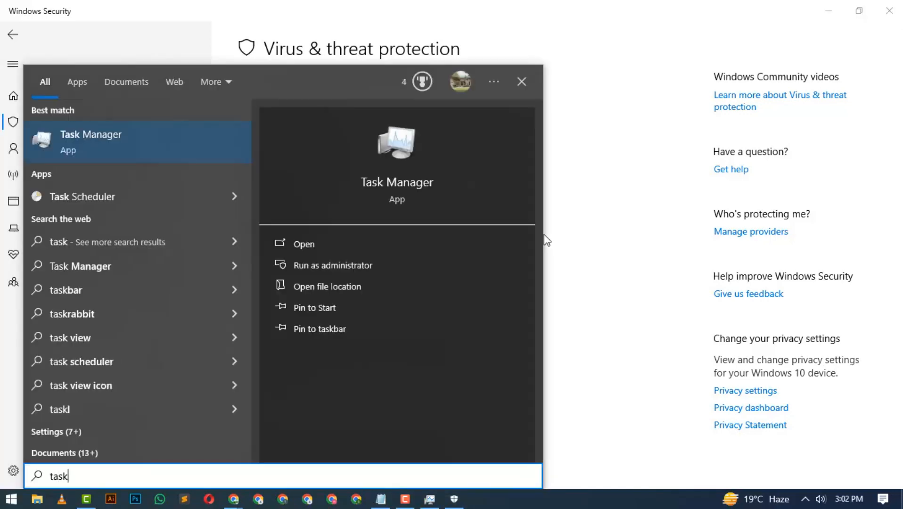
key(Return)
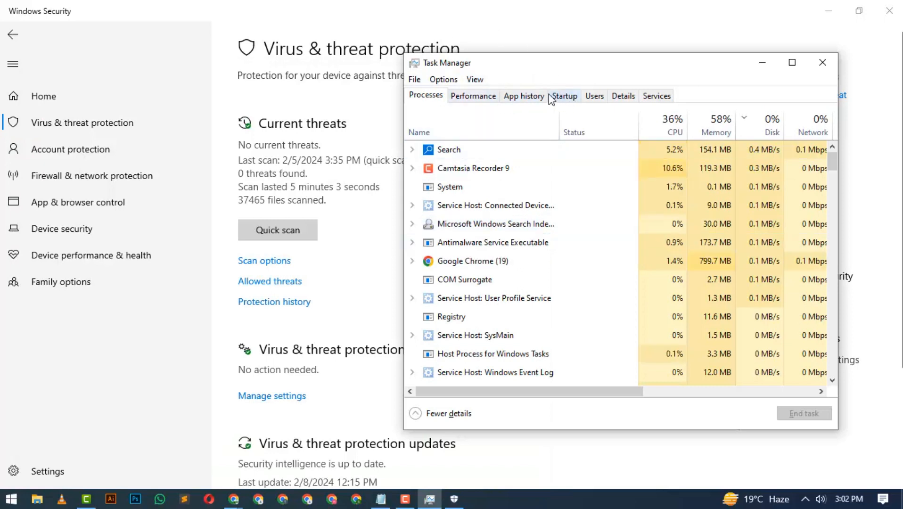
click(555, 96)
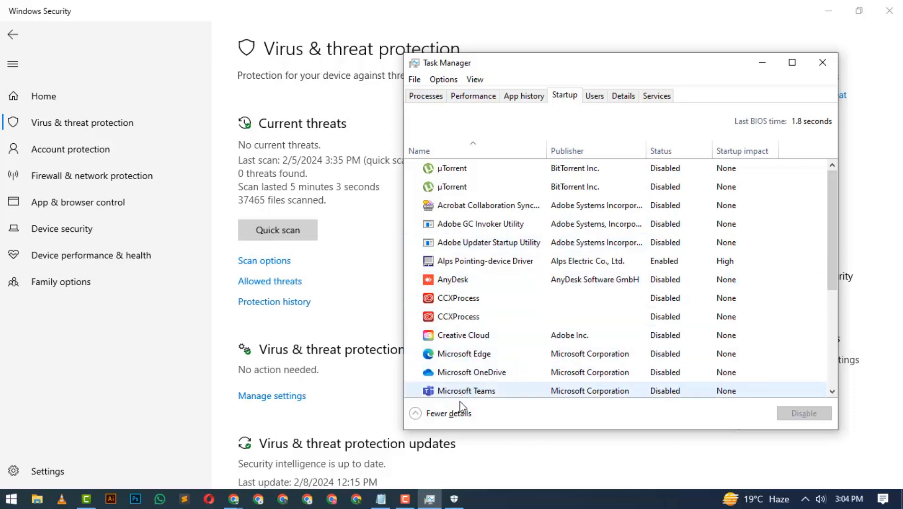
click(2, 502)
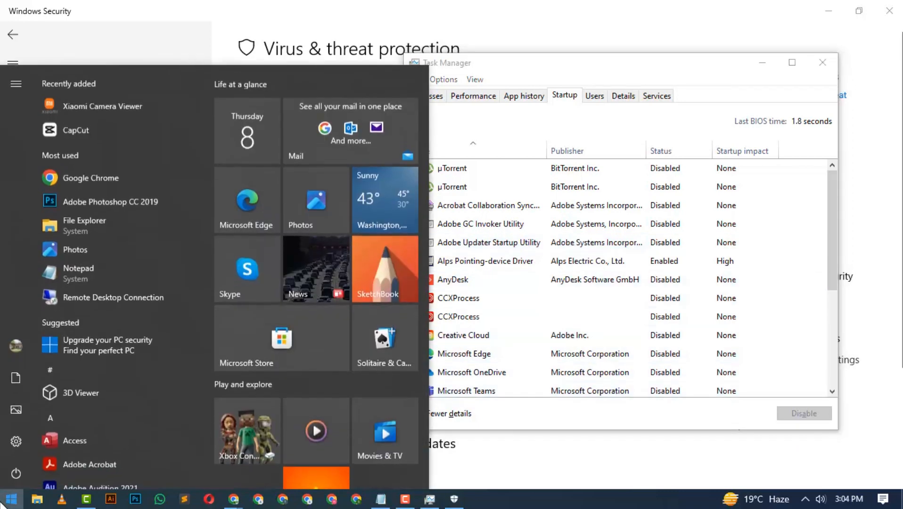
text(micros)
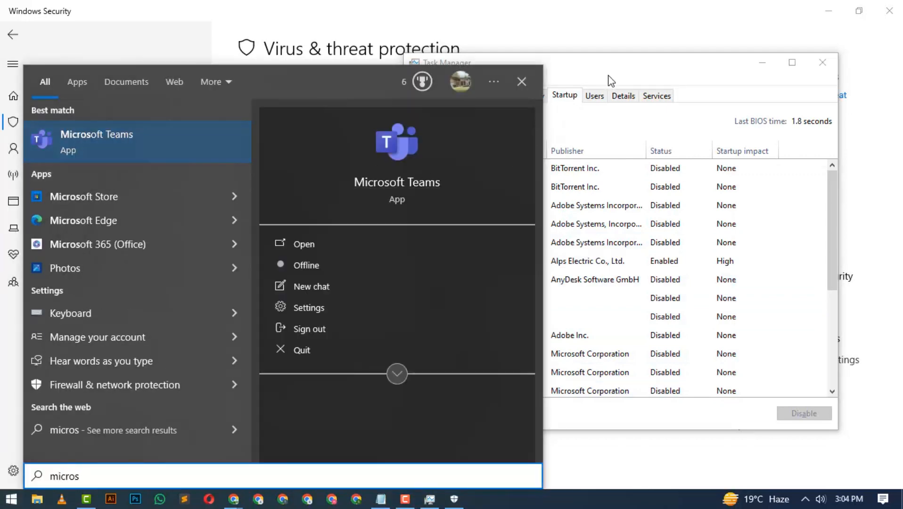
click(659, 75)
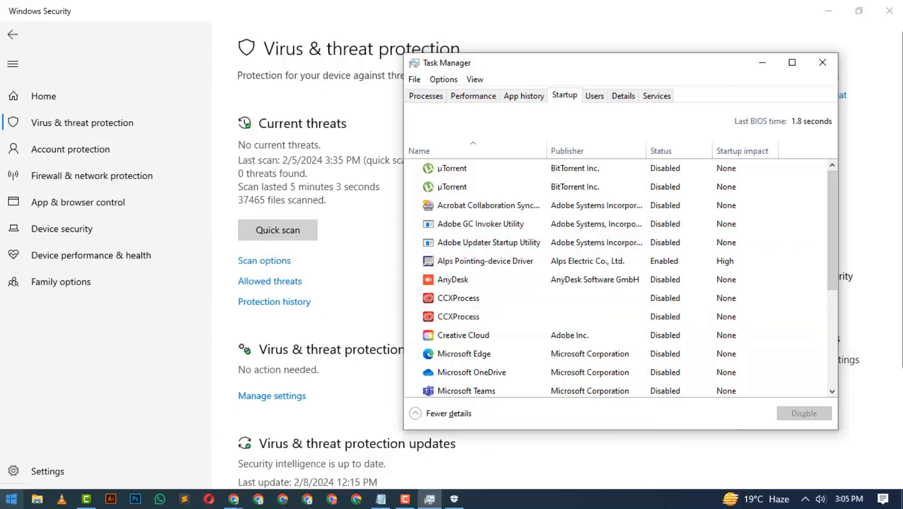
click(11, 498)
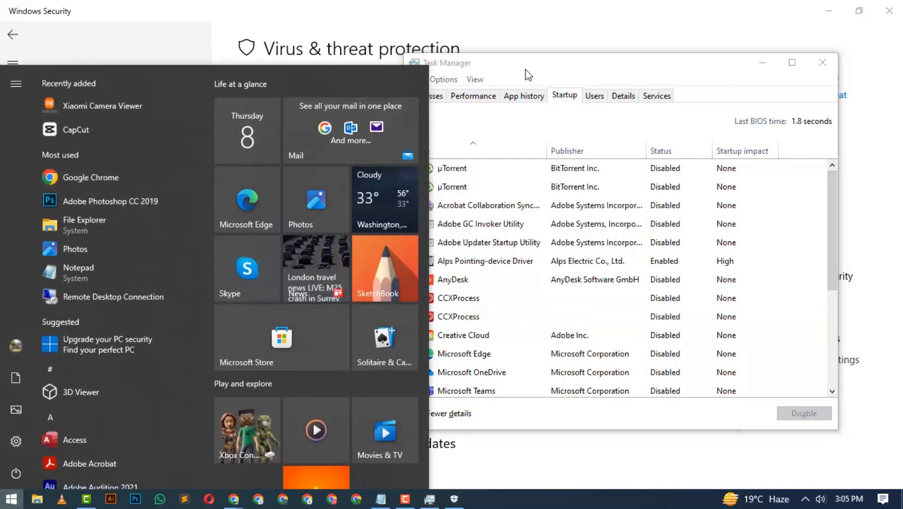
click(552, 76)
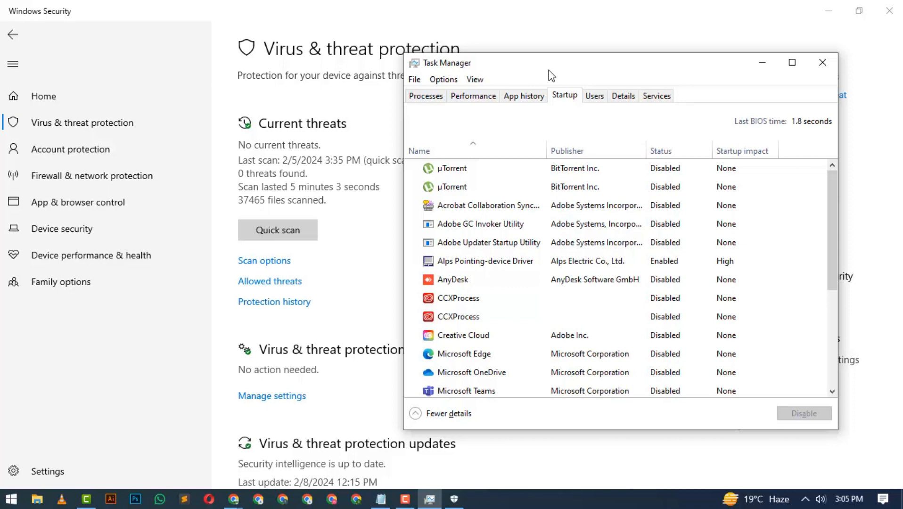
Step: Search the system for "search inde", open Indexing Options and bring up its advanced index settings
click(12, 499)
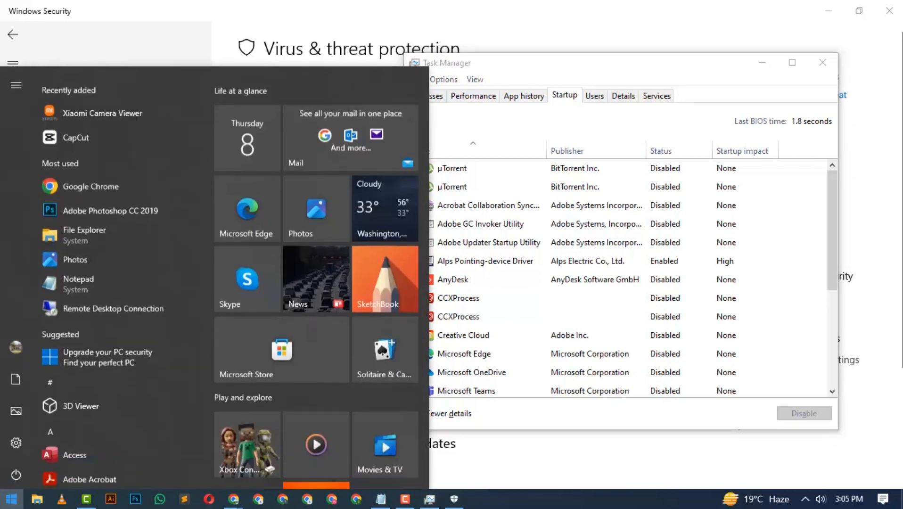
text(sea)
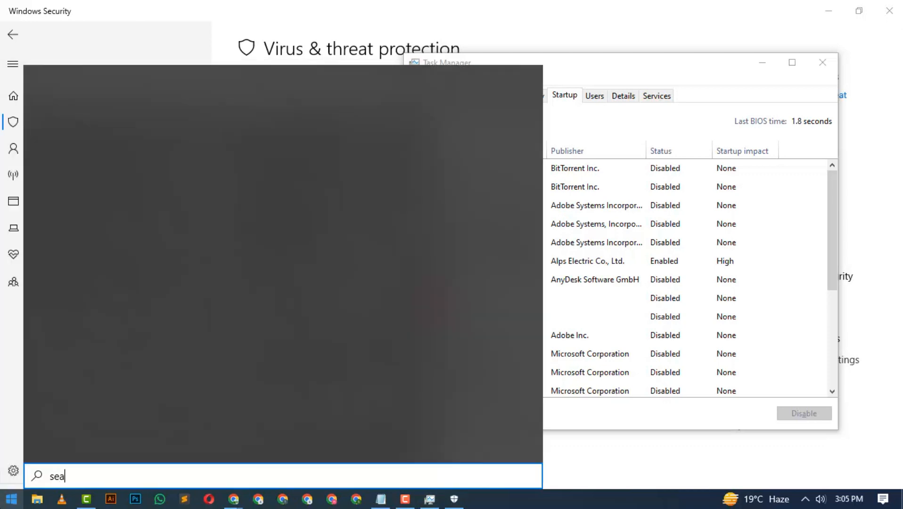
text(rch in)
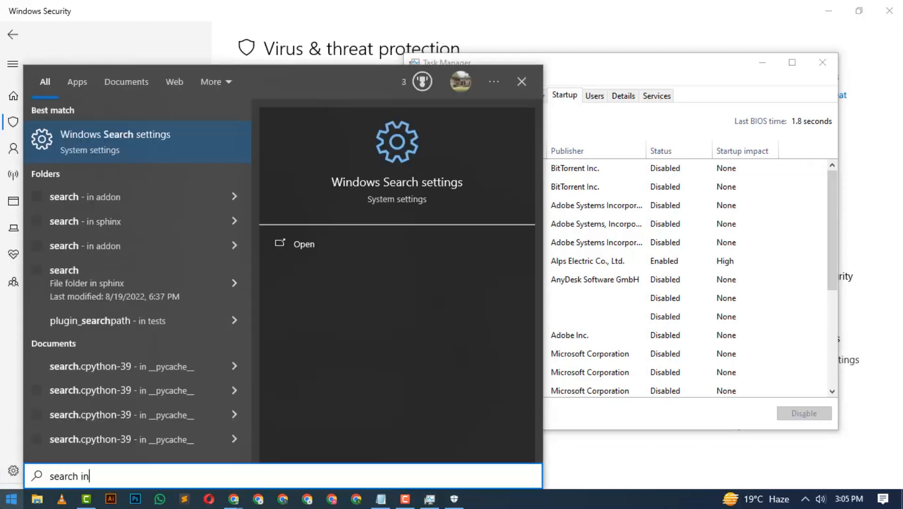
text(de)
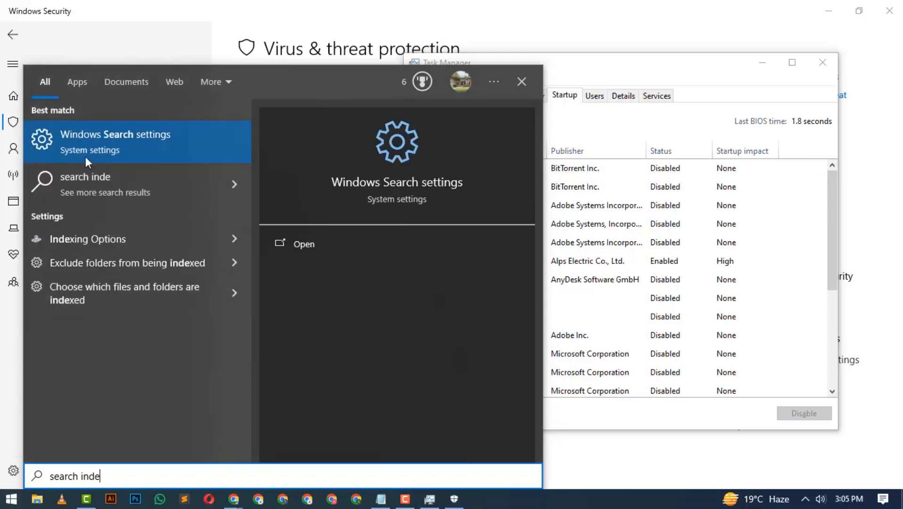
click(78, 140)
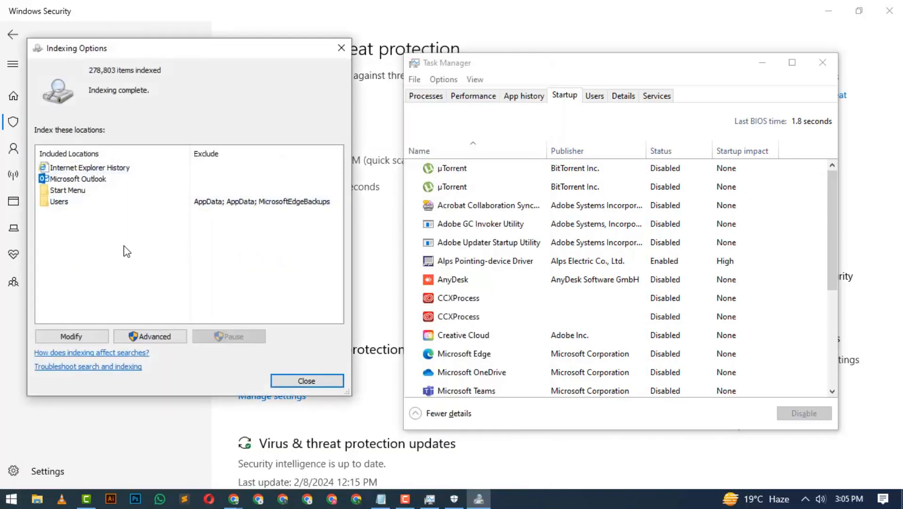
click(166, 338)
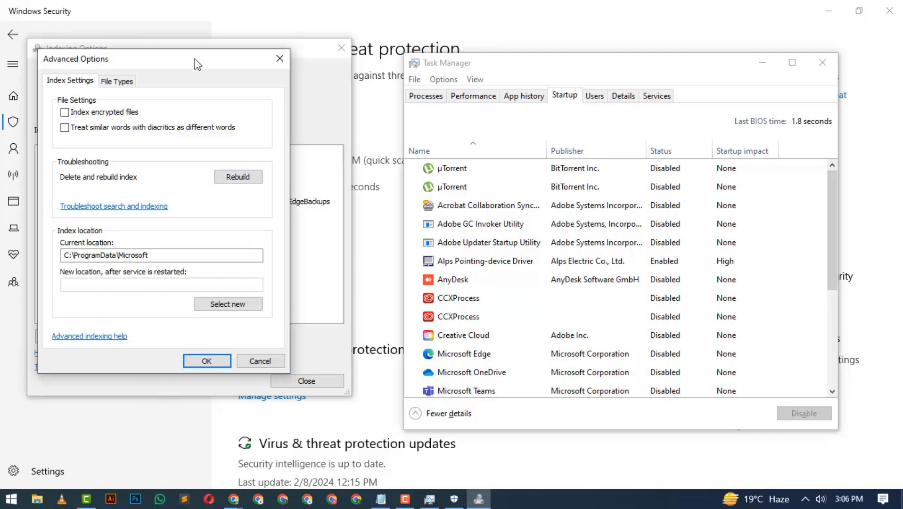
click(11, 499)
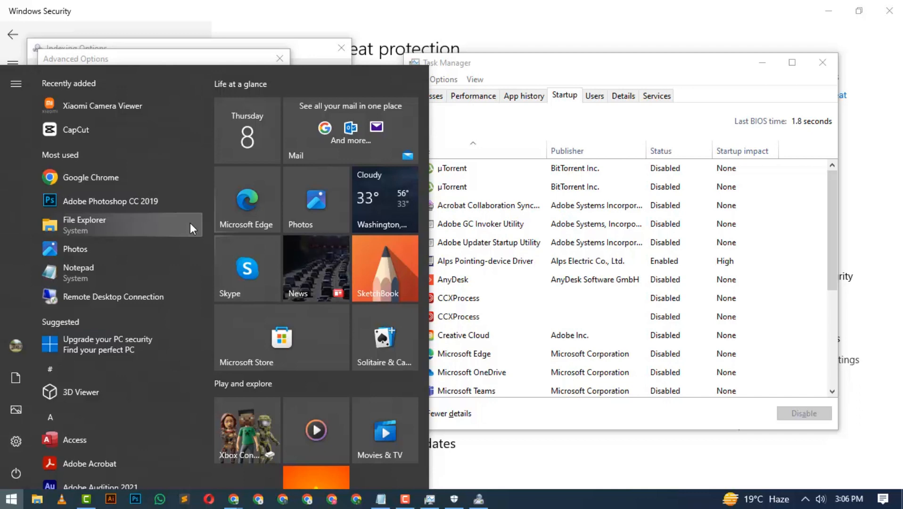
click(213, 56)
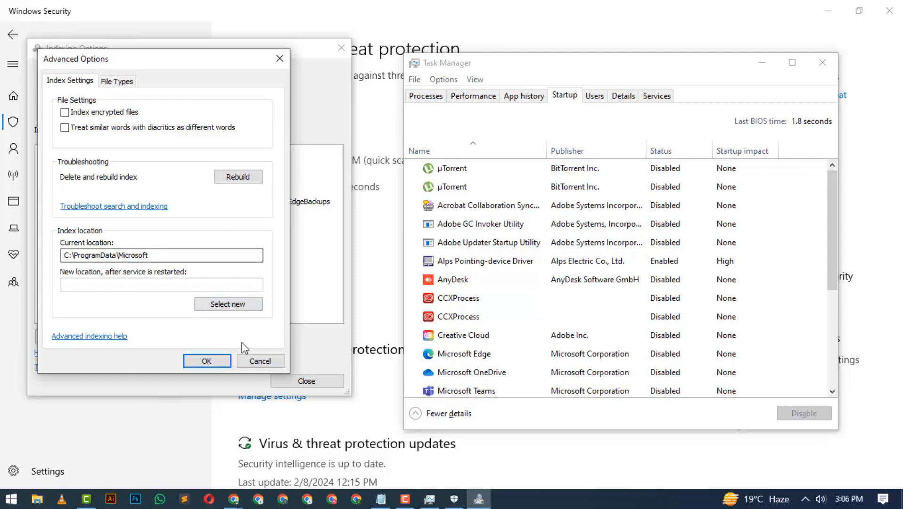
click(464, 75)
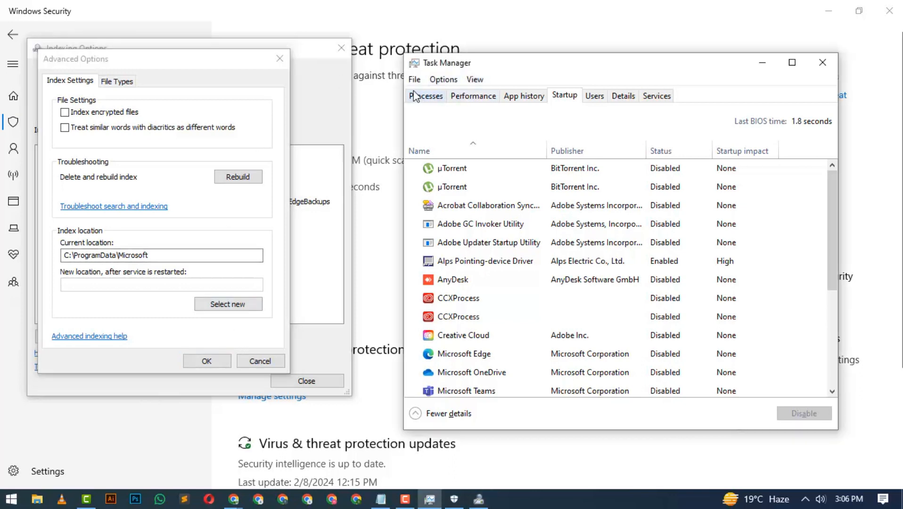
click(473, 97)
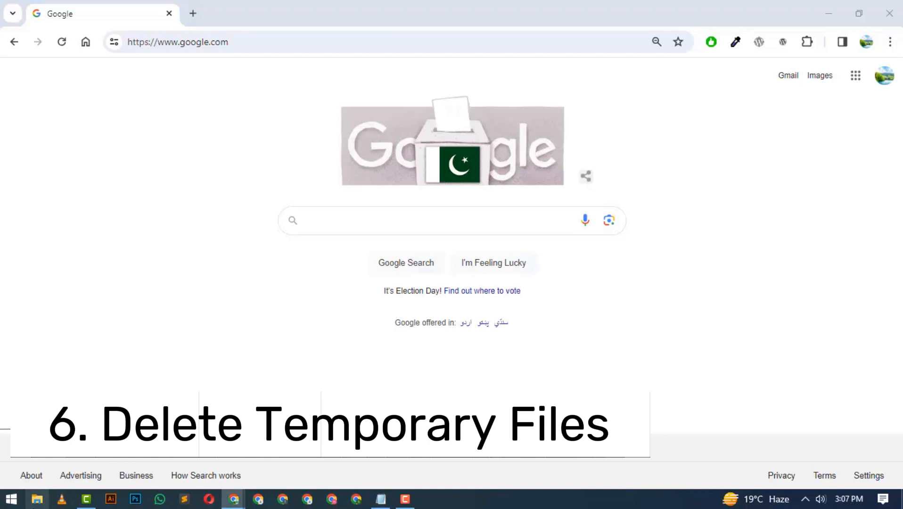
Step: Open File Explorer at This PC, bring up the properties of Local Disk (C:) and start Disk Cleanup for it
key(super+e)
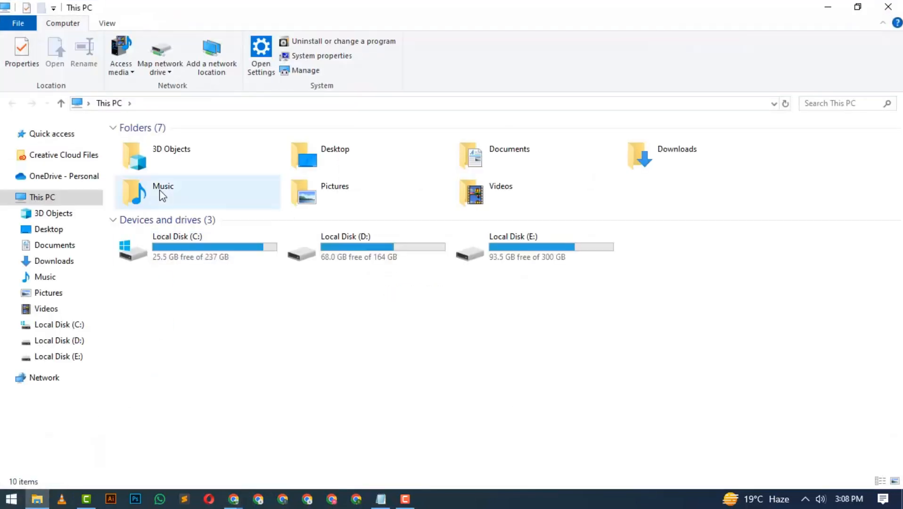
click(113, 130)
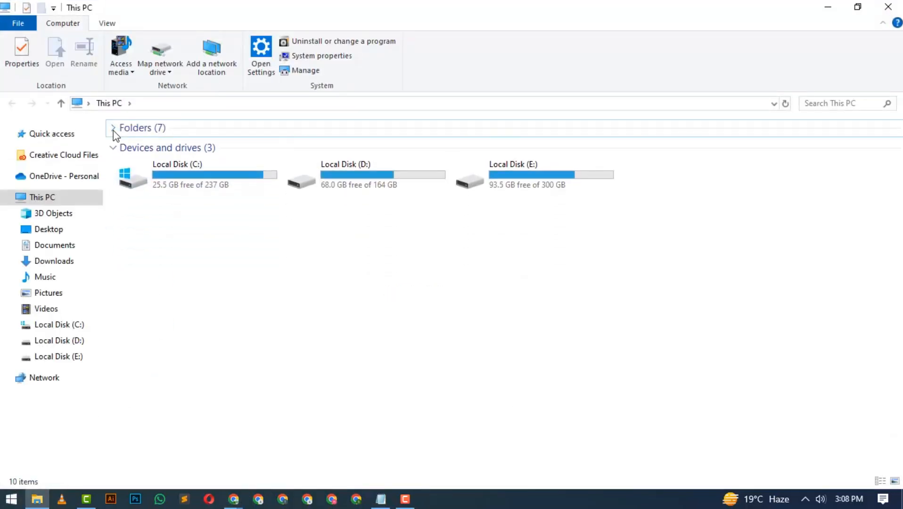
right_click(202, 174)
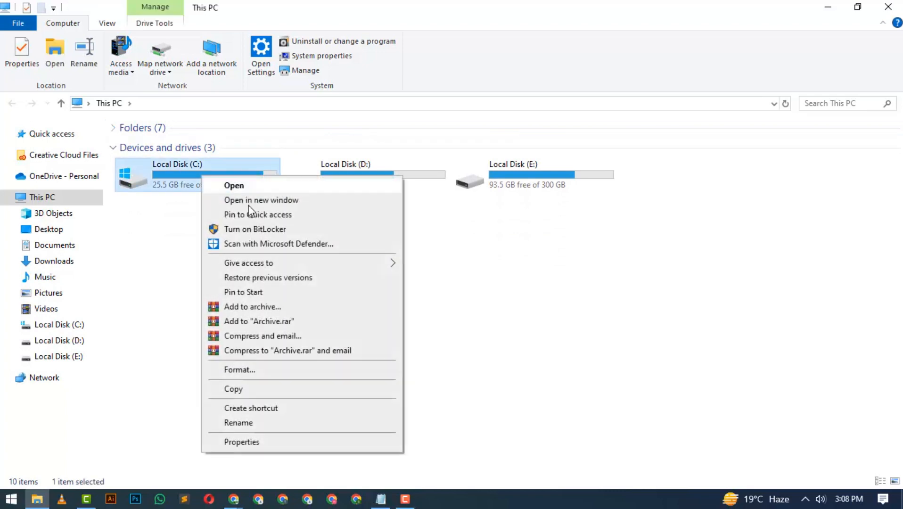
click(264, 441)
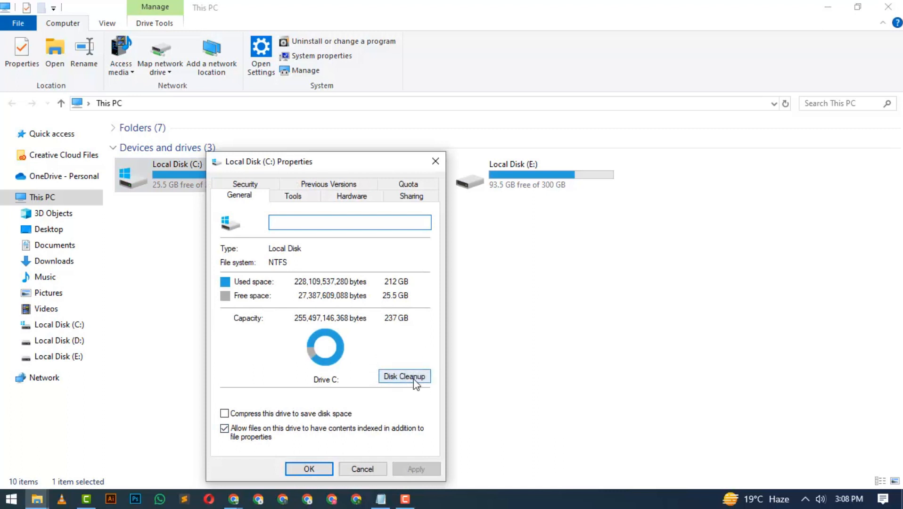
click(414, 380)
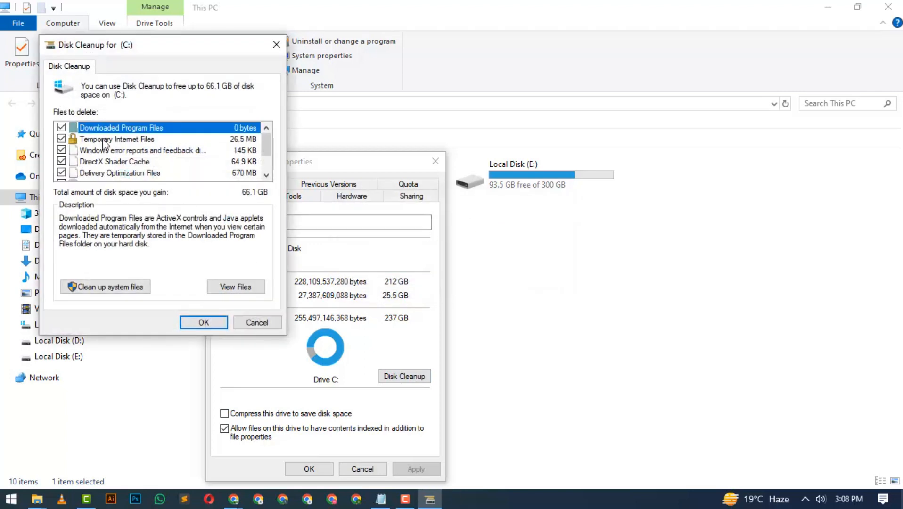
Step: Exclude the Recycle Bin from the cleanup of drive C: and permanently delete the other selected file categories
scroll(102, 139, down, 1)
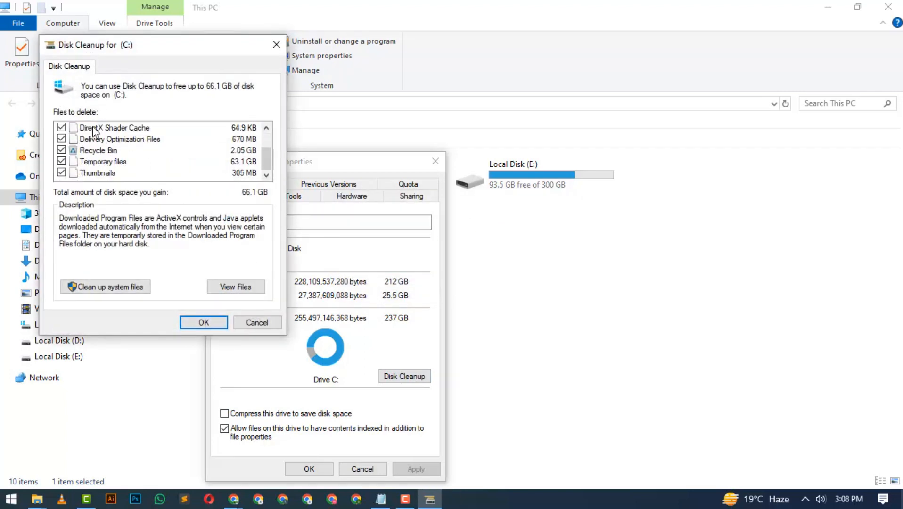
scroll(93, 135, up, 1)
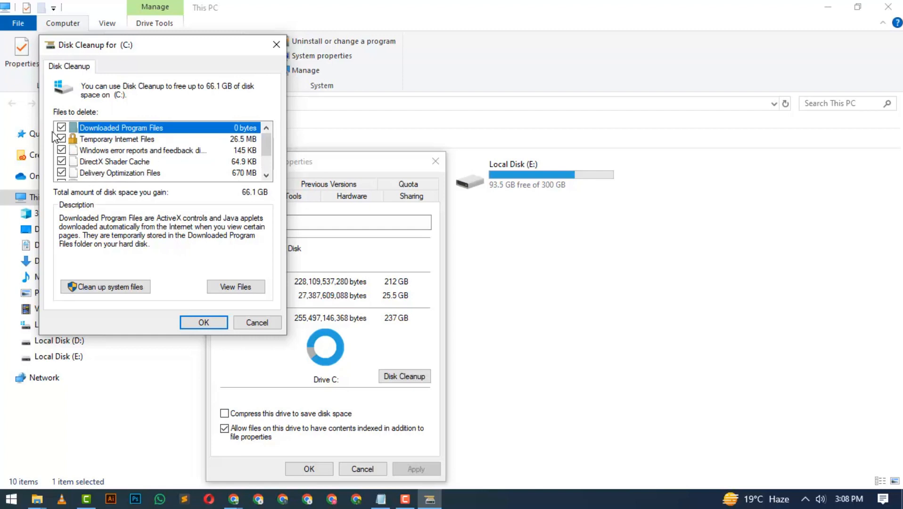
scroll(93, 147, down, 1)
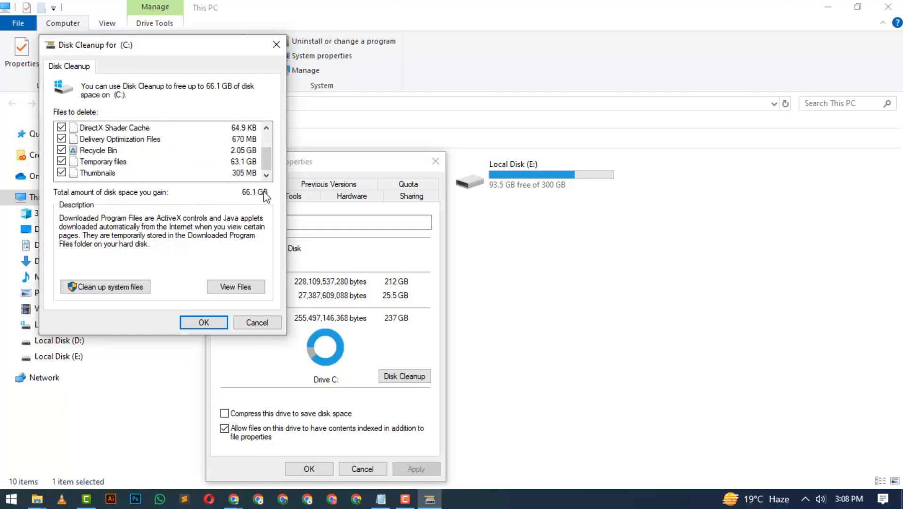
click(62, 150)
scroll(263, 159, up, 1)
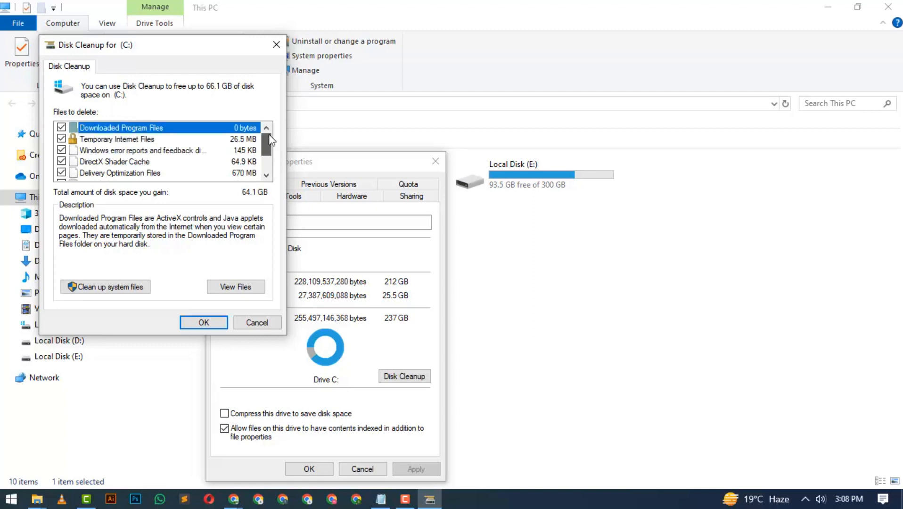
click(204, 325)
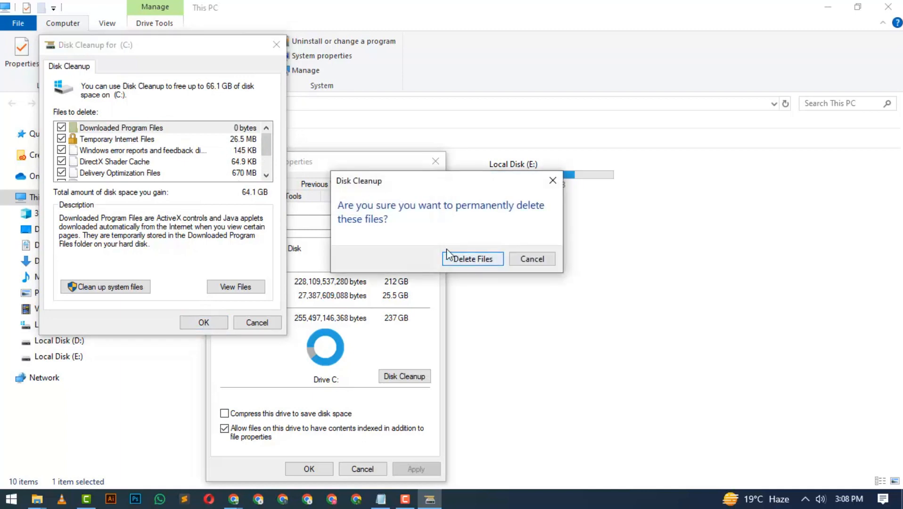
click(469, 258)
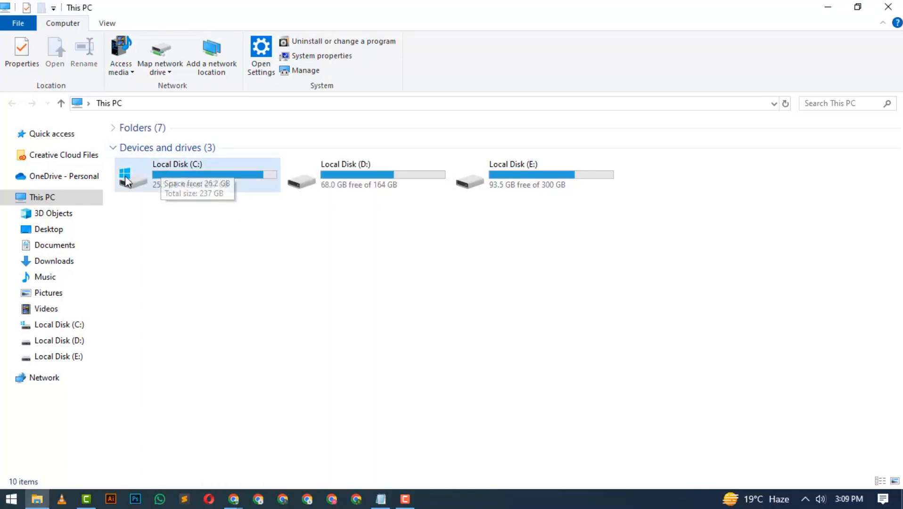
Step: Optimize drive C: using the optimization tool from its properties, and open the scheduled optimization settings
right_click(182, 163)
click(231, 431)
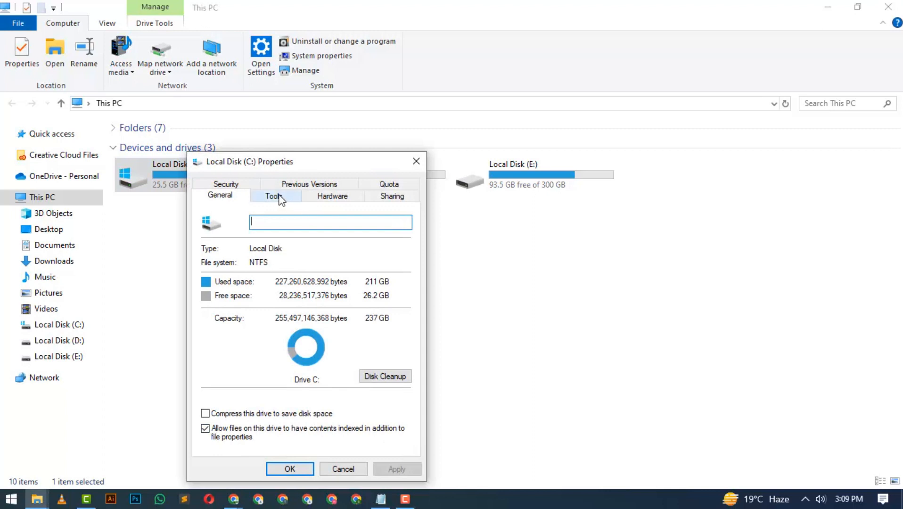
click(274, 196)
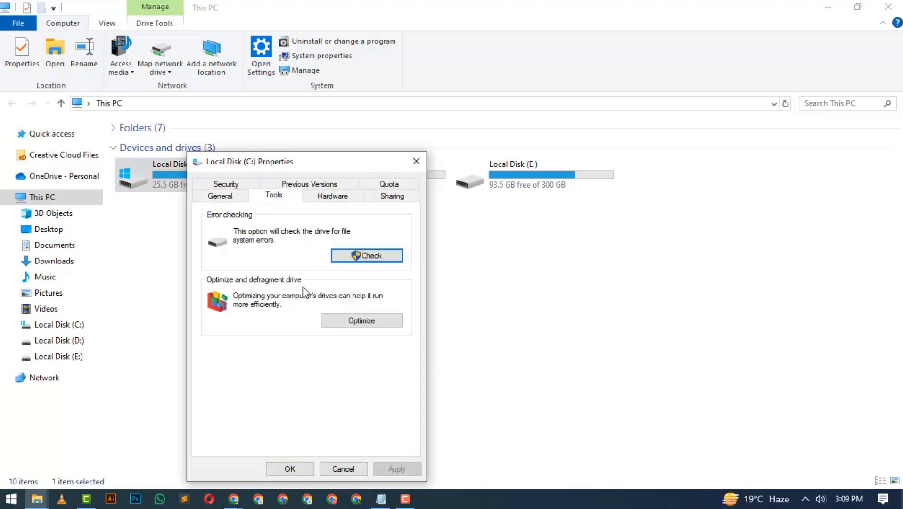
click(362, 321)
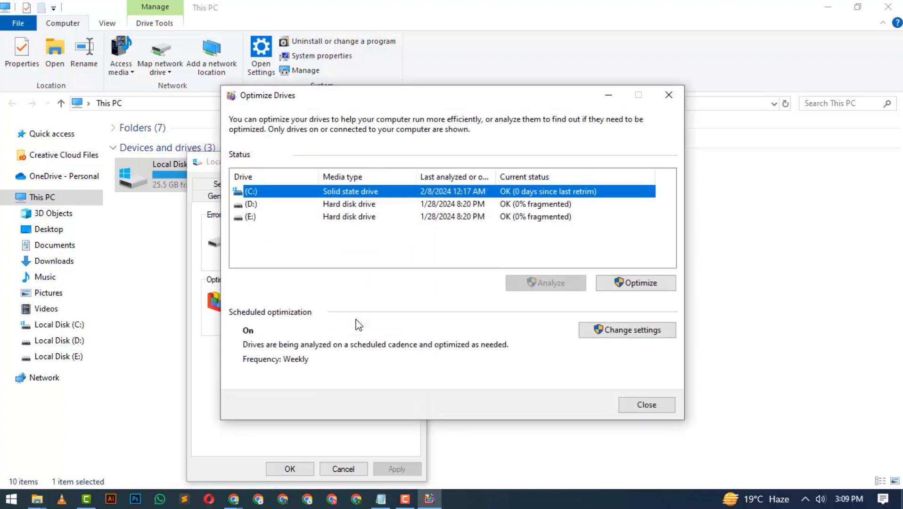
click(641, 285)
click(625, 330)
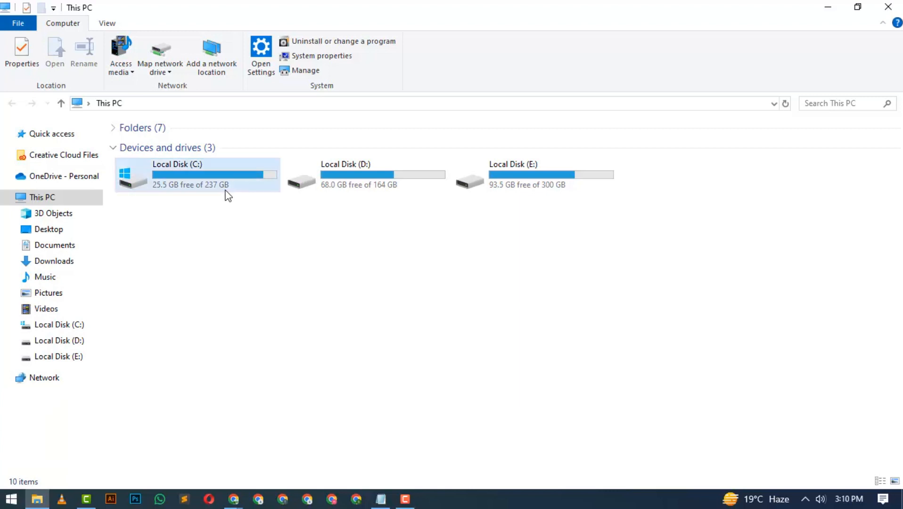
Step: Open the properties of Local Disk (C:) and run error checking on the drive for file system errors
right_click(197, 180)
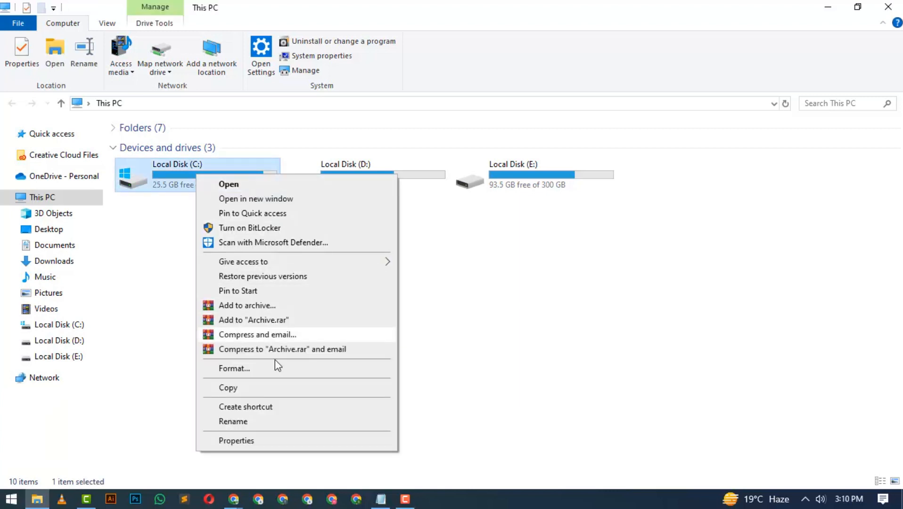
click(285, 441)
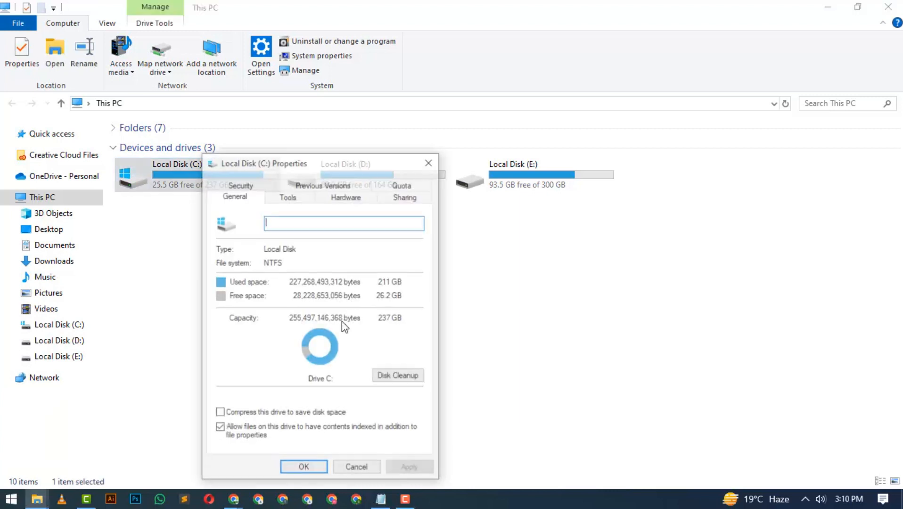
click(294, 197)
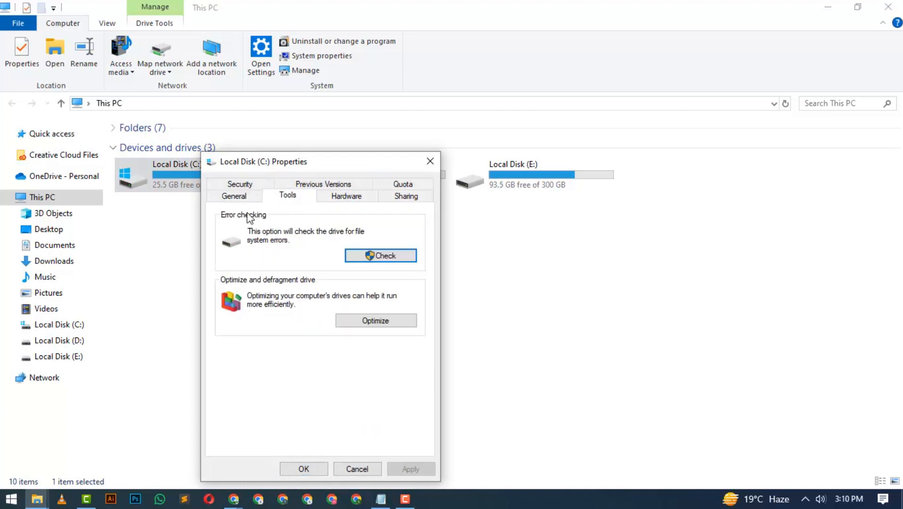
click(381, 256)
click(342, 240)
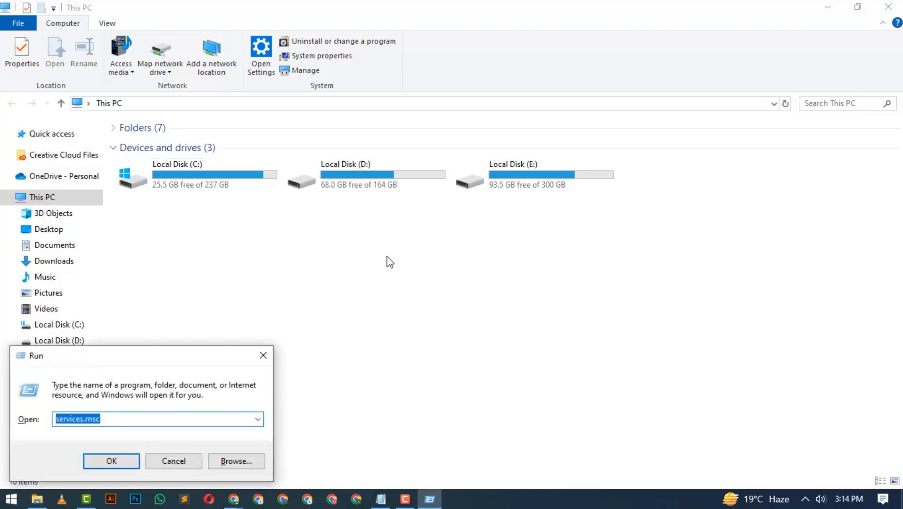
Step: Run sysdm.cpl and open the Virtual Memory settings from the advanced performance options
text(sy)
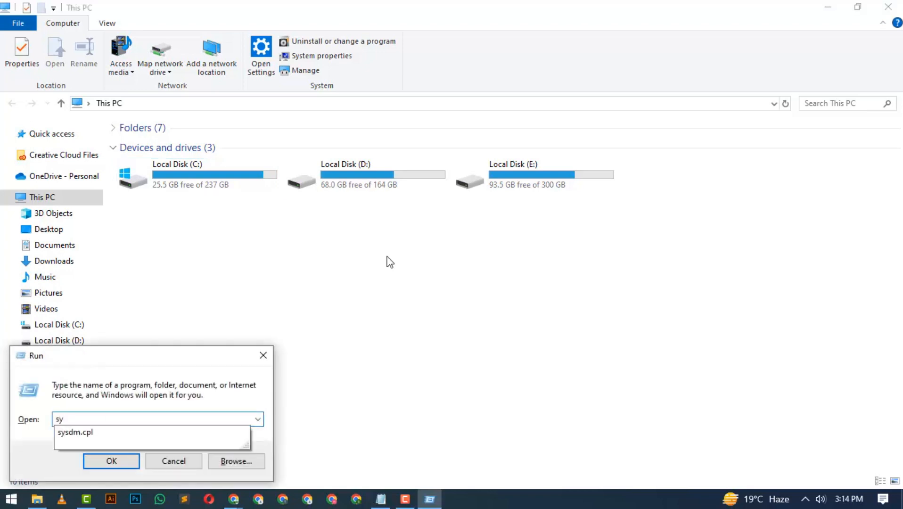
key(Down)
key(Return)
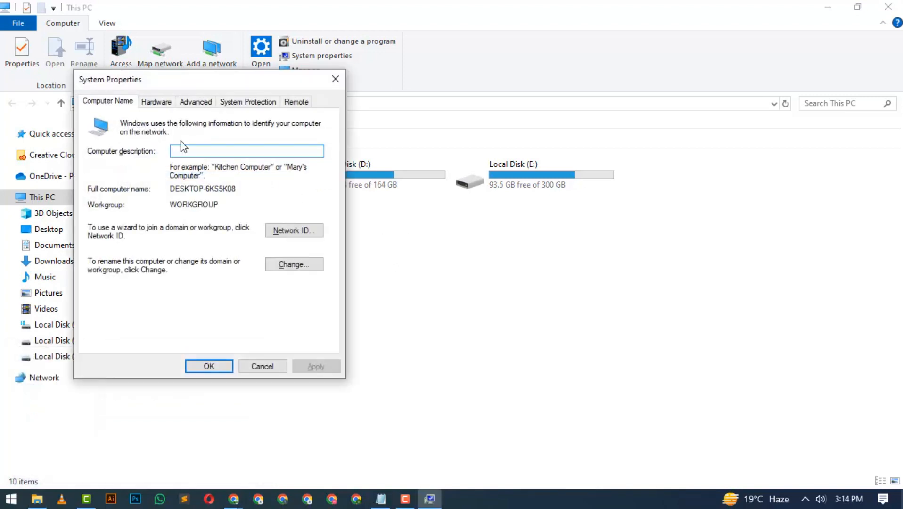
click(206, 108)
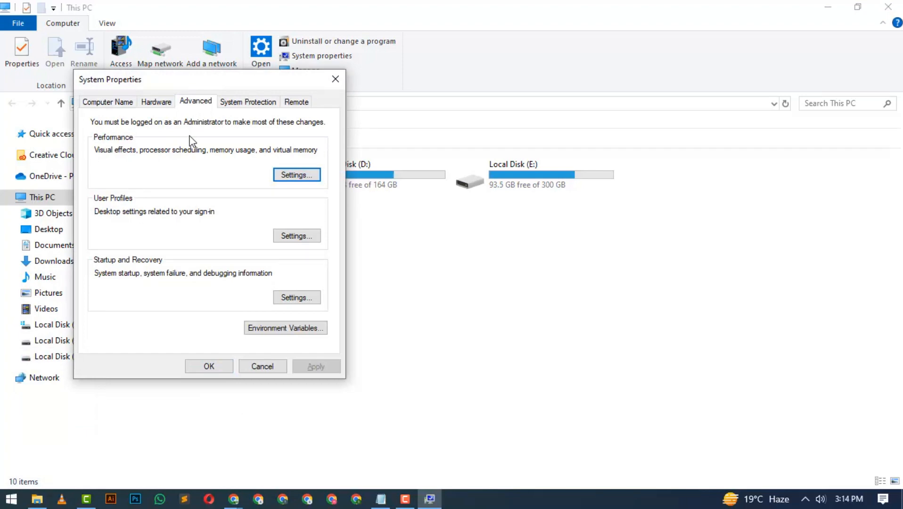
click(285, 173)
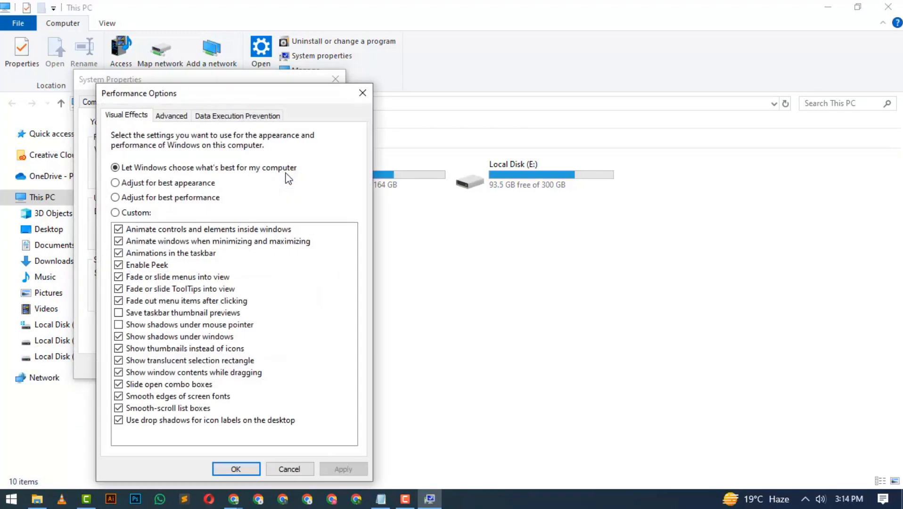
click(172, 117)
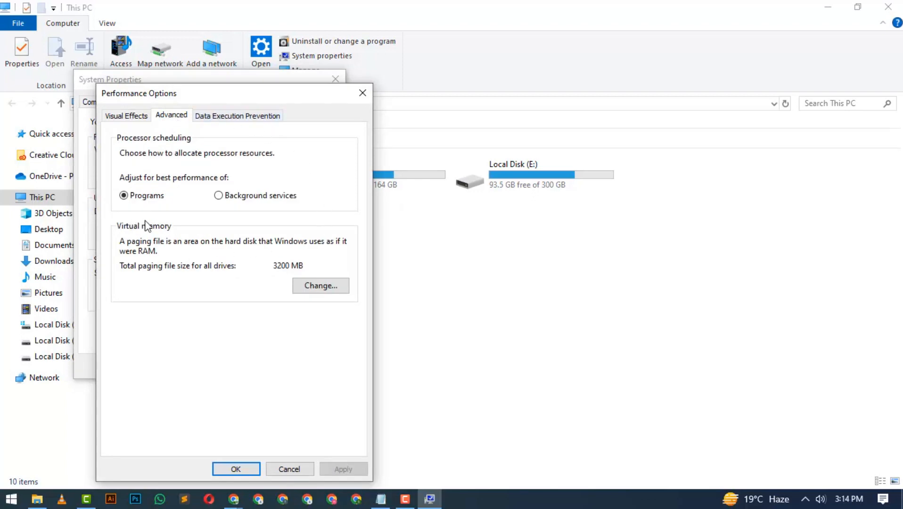
click(318, 286)
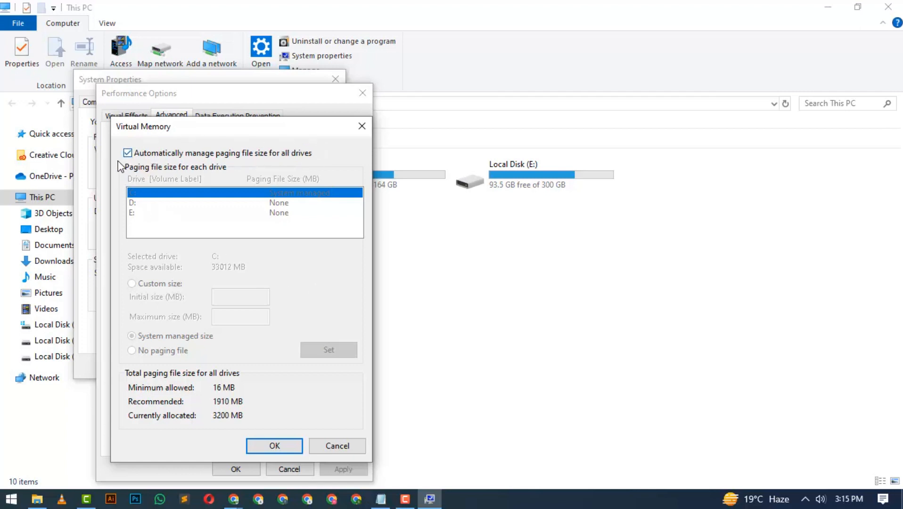
Step: Turn off automatic paging file management, choose no paging file for drive C: and confirm the virtual memory change
click(144, 155)
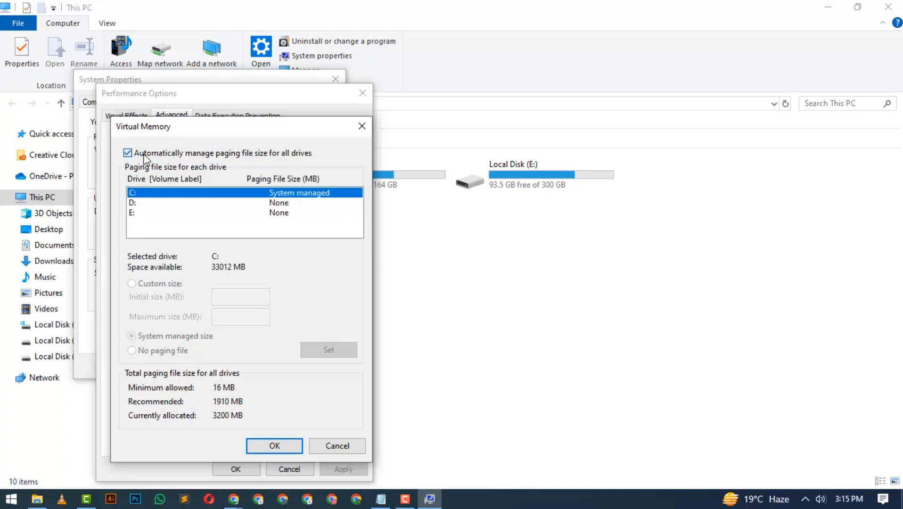
click(169, 350)
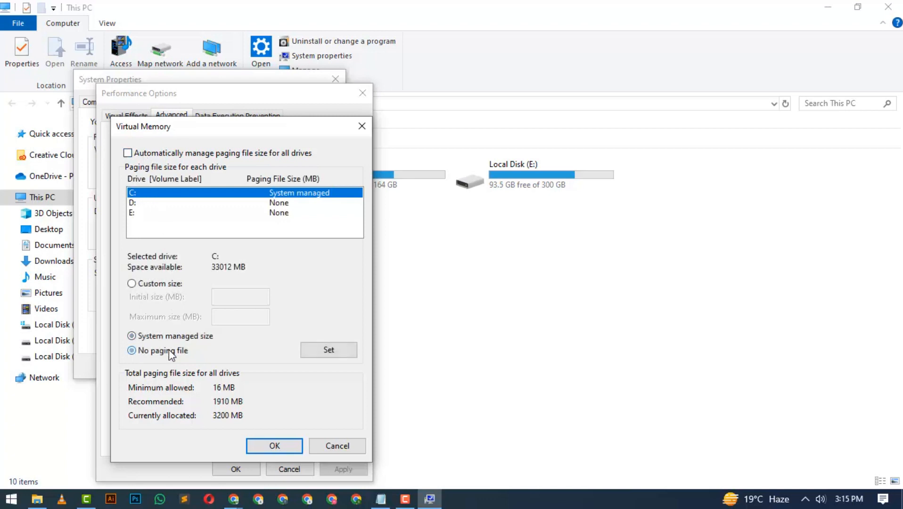
click(289, 448)
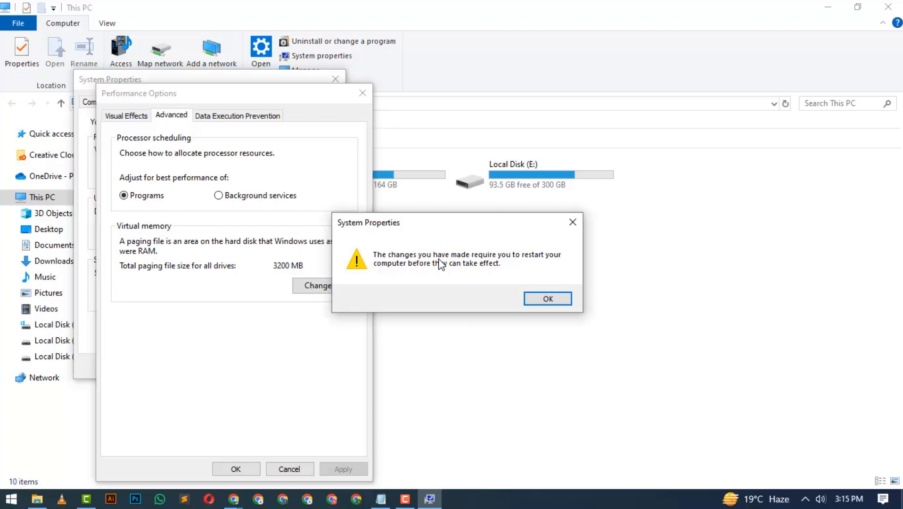
key(Return)
click(316, 285)
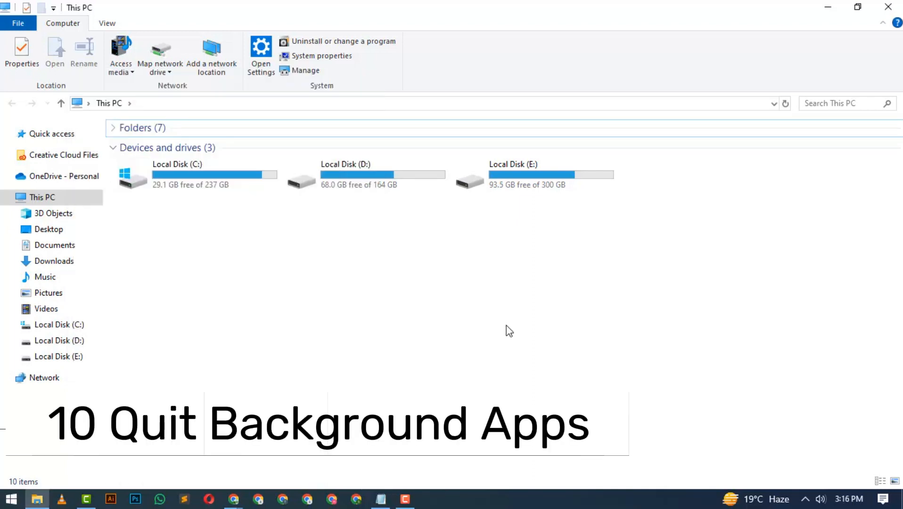
Step: Check the hidden system tray apps, and launch Skype and close its window, leaving it running in the background
click(799, 504)
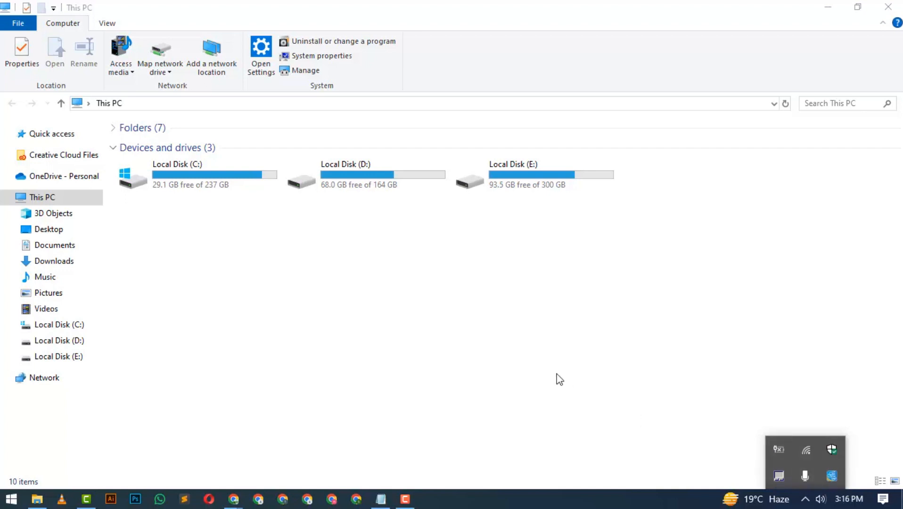
click(479, 387)
key(super)
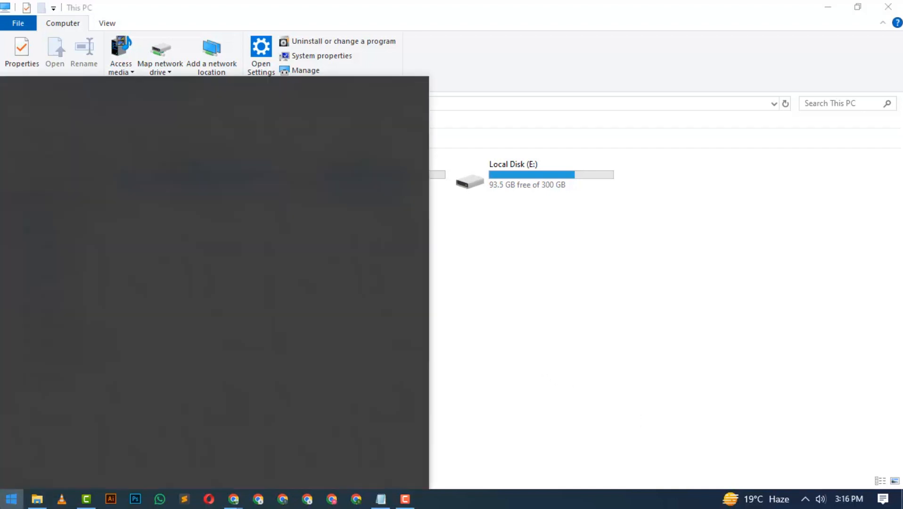
text(sky)
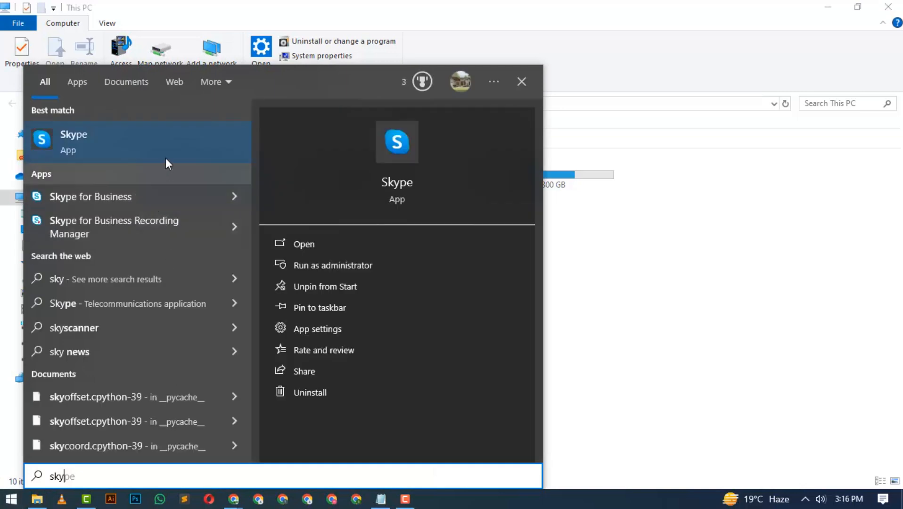
click(181, 141)
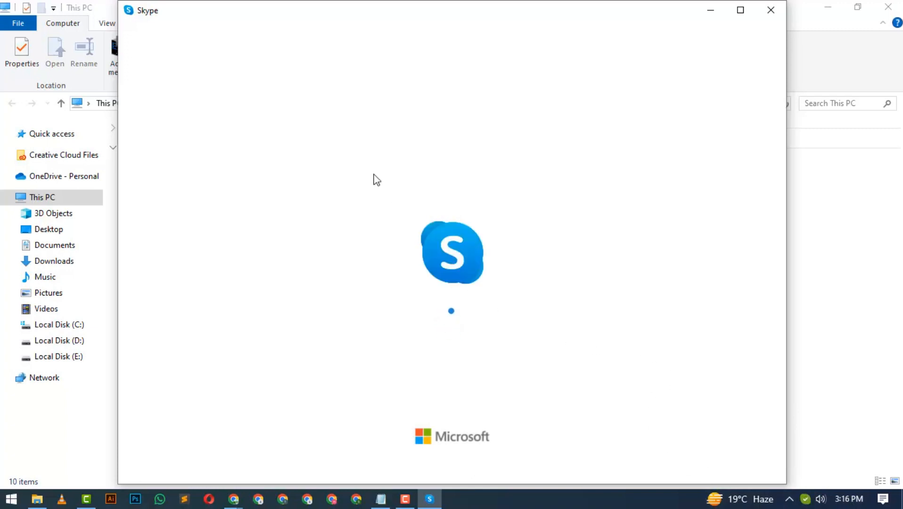
click(771, 10)
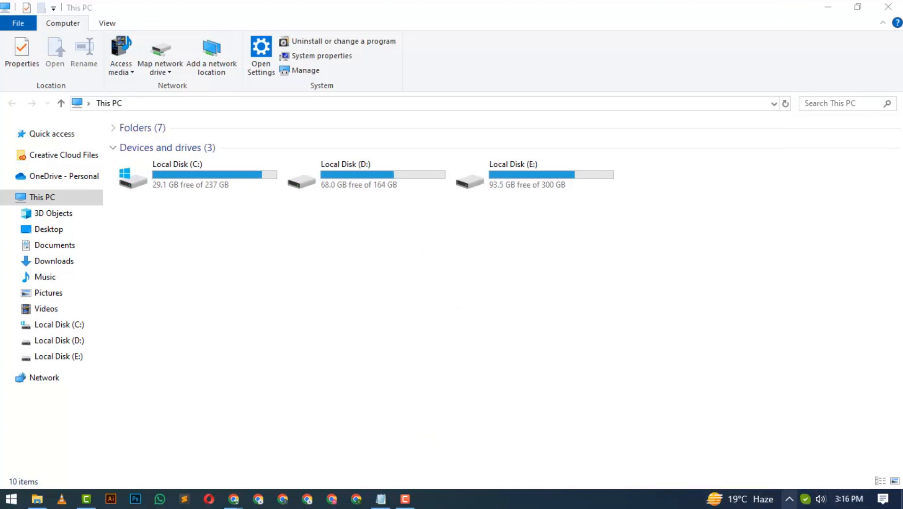
Step: Quit Skype completely from the hidden background apps in the system tray
click(726, 424)
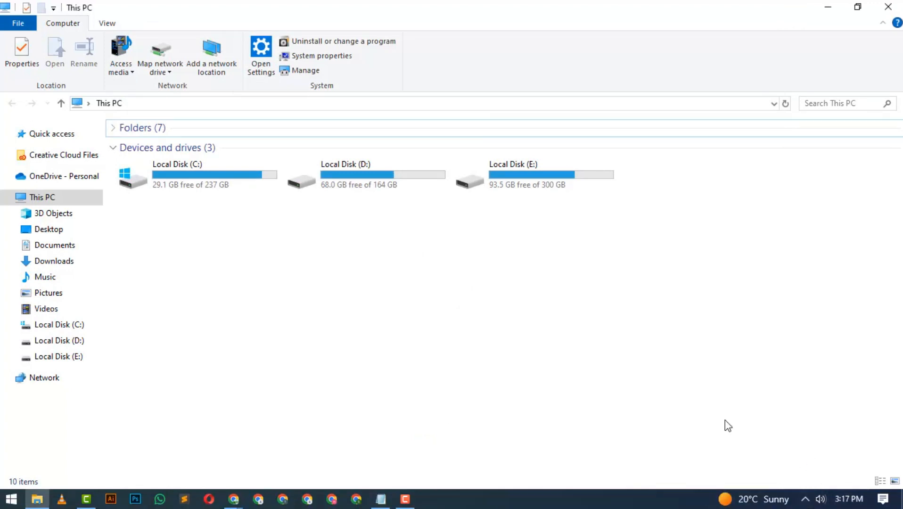
click(805, 499)
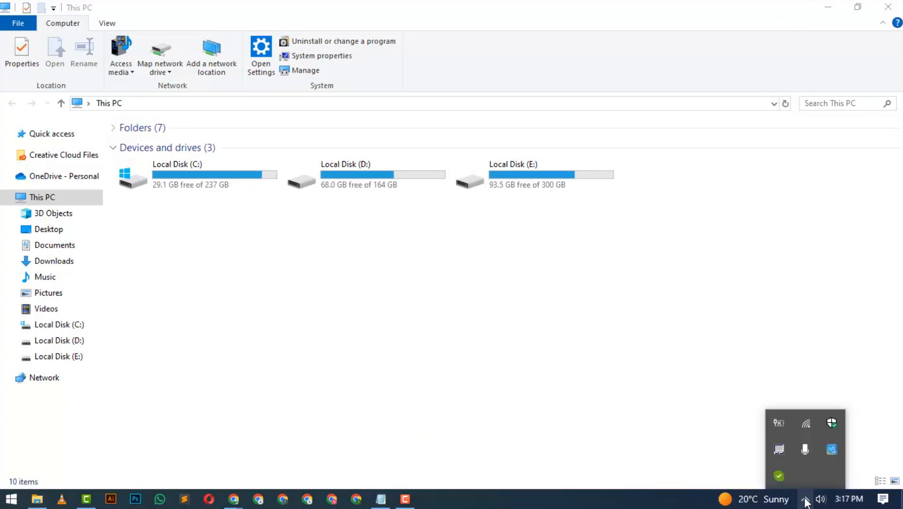
right_click(778, 478)
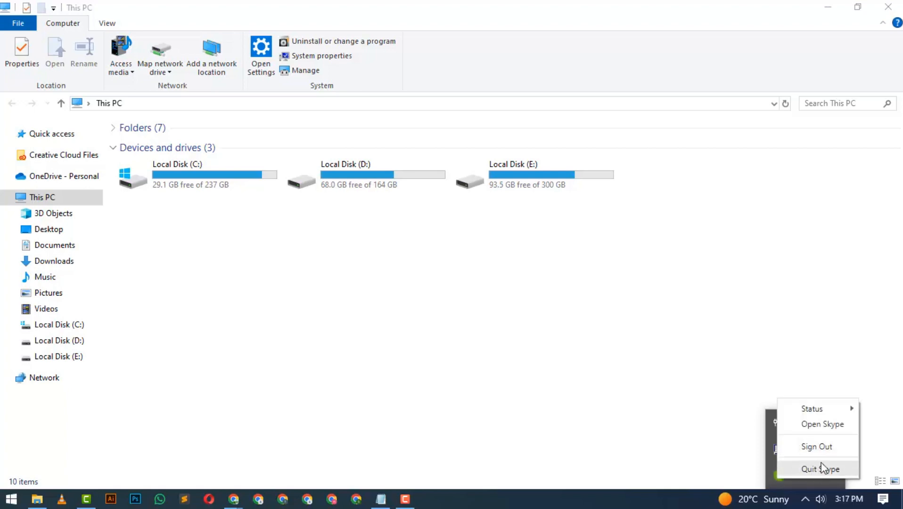
click(809, 470)
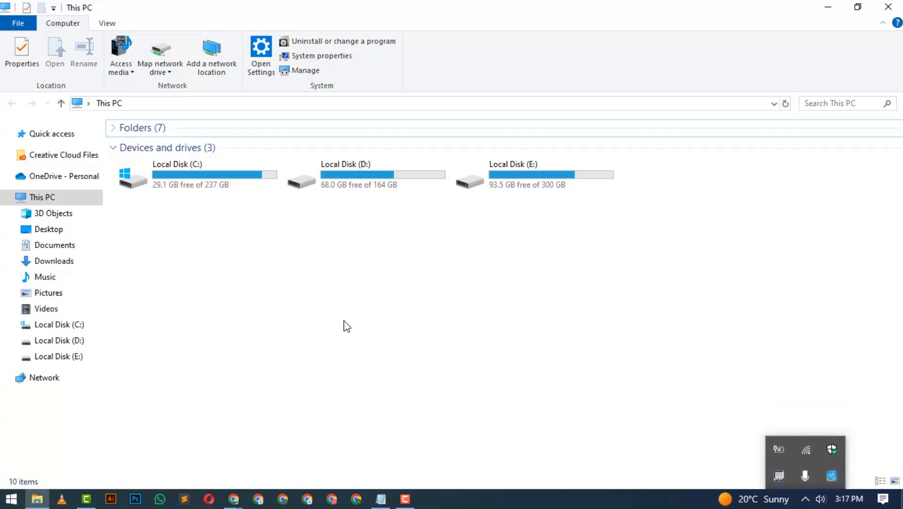
Step: Open Task Manager and examine the performance of Disk 0 (C:)
key(ctrl+shift+Escape)
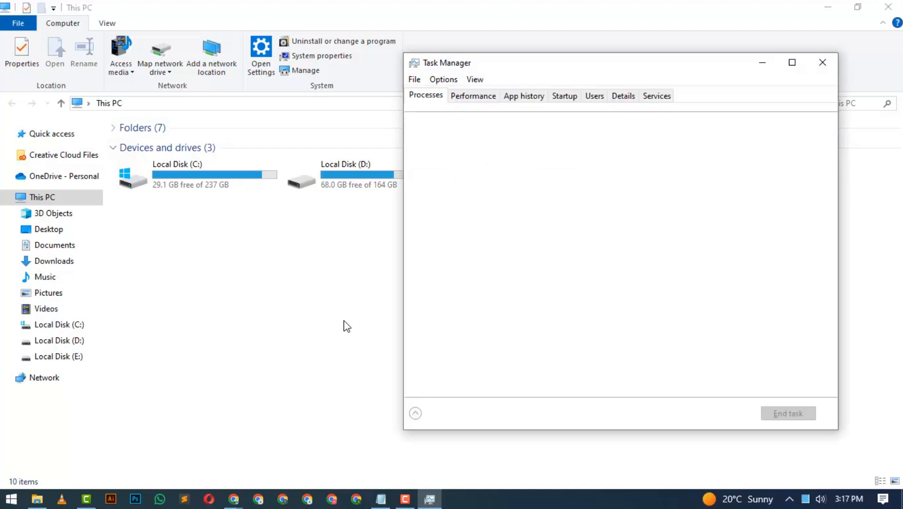
click(474, 101)
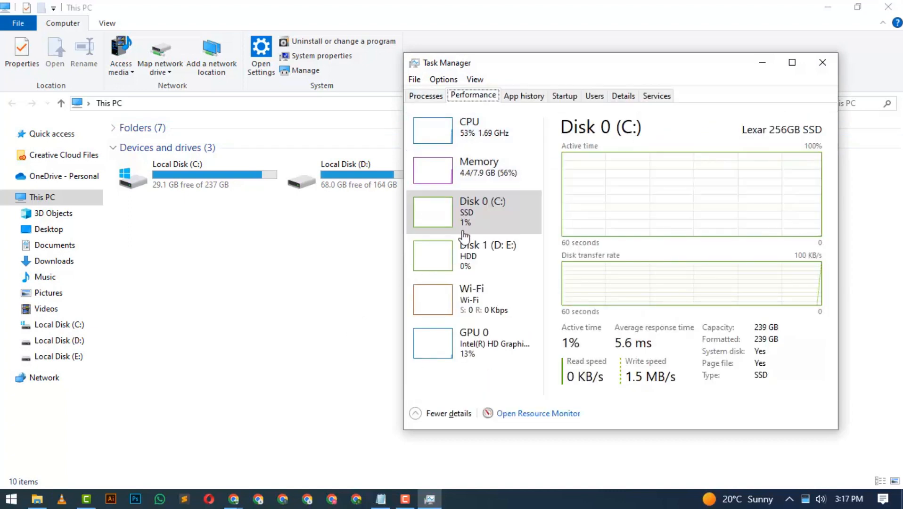